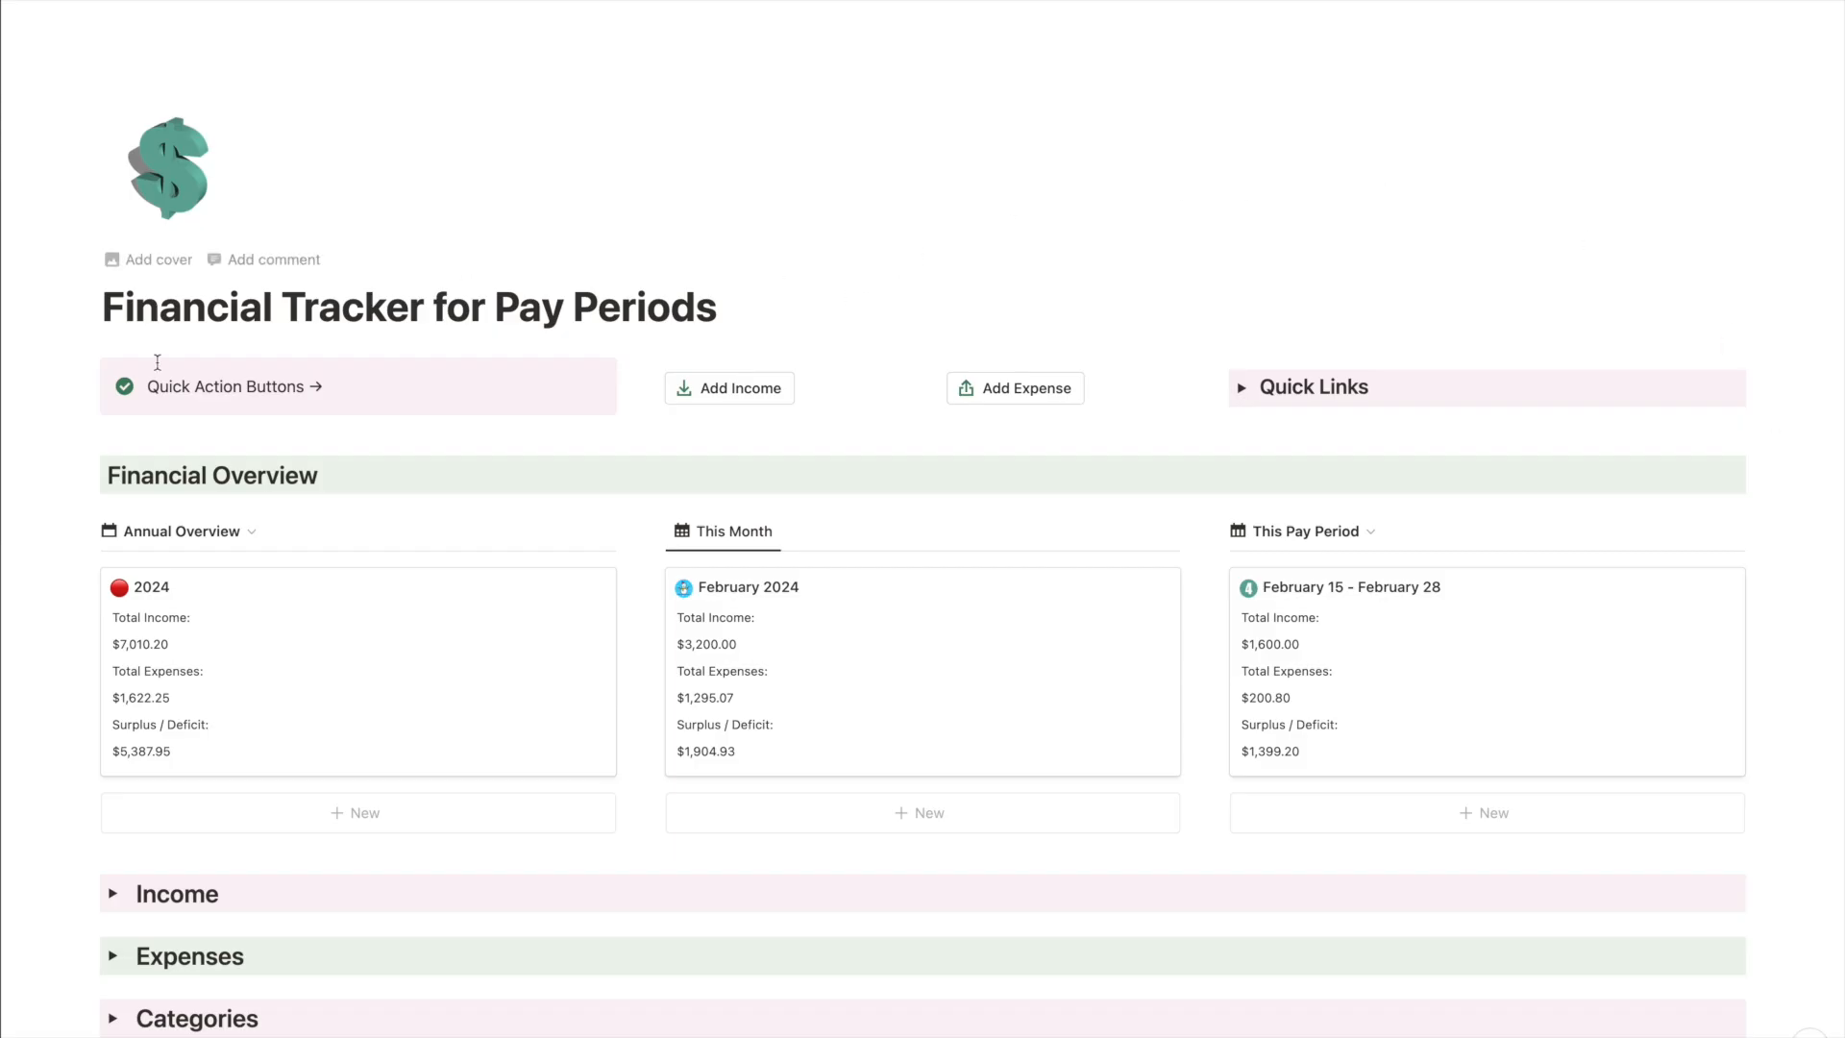
# Expand the Income and Expenses sections of the Financial Tracker for Pay Periods page
pyautogui.click(115, 895)
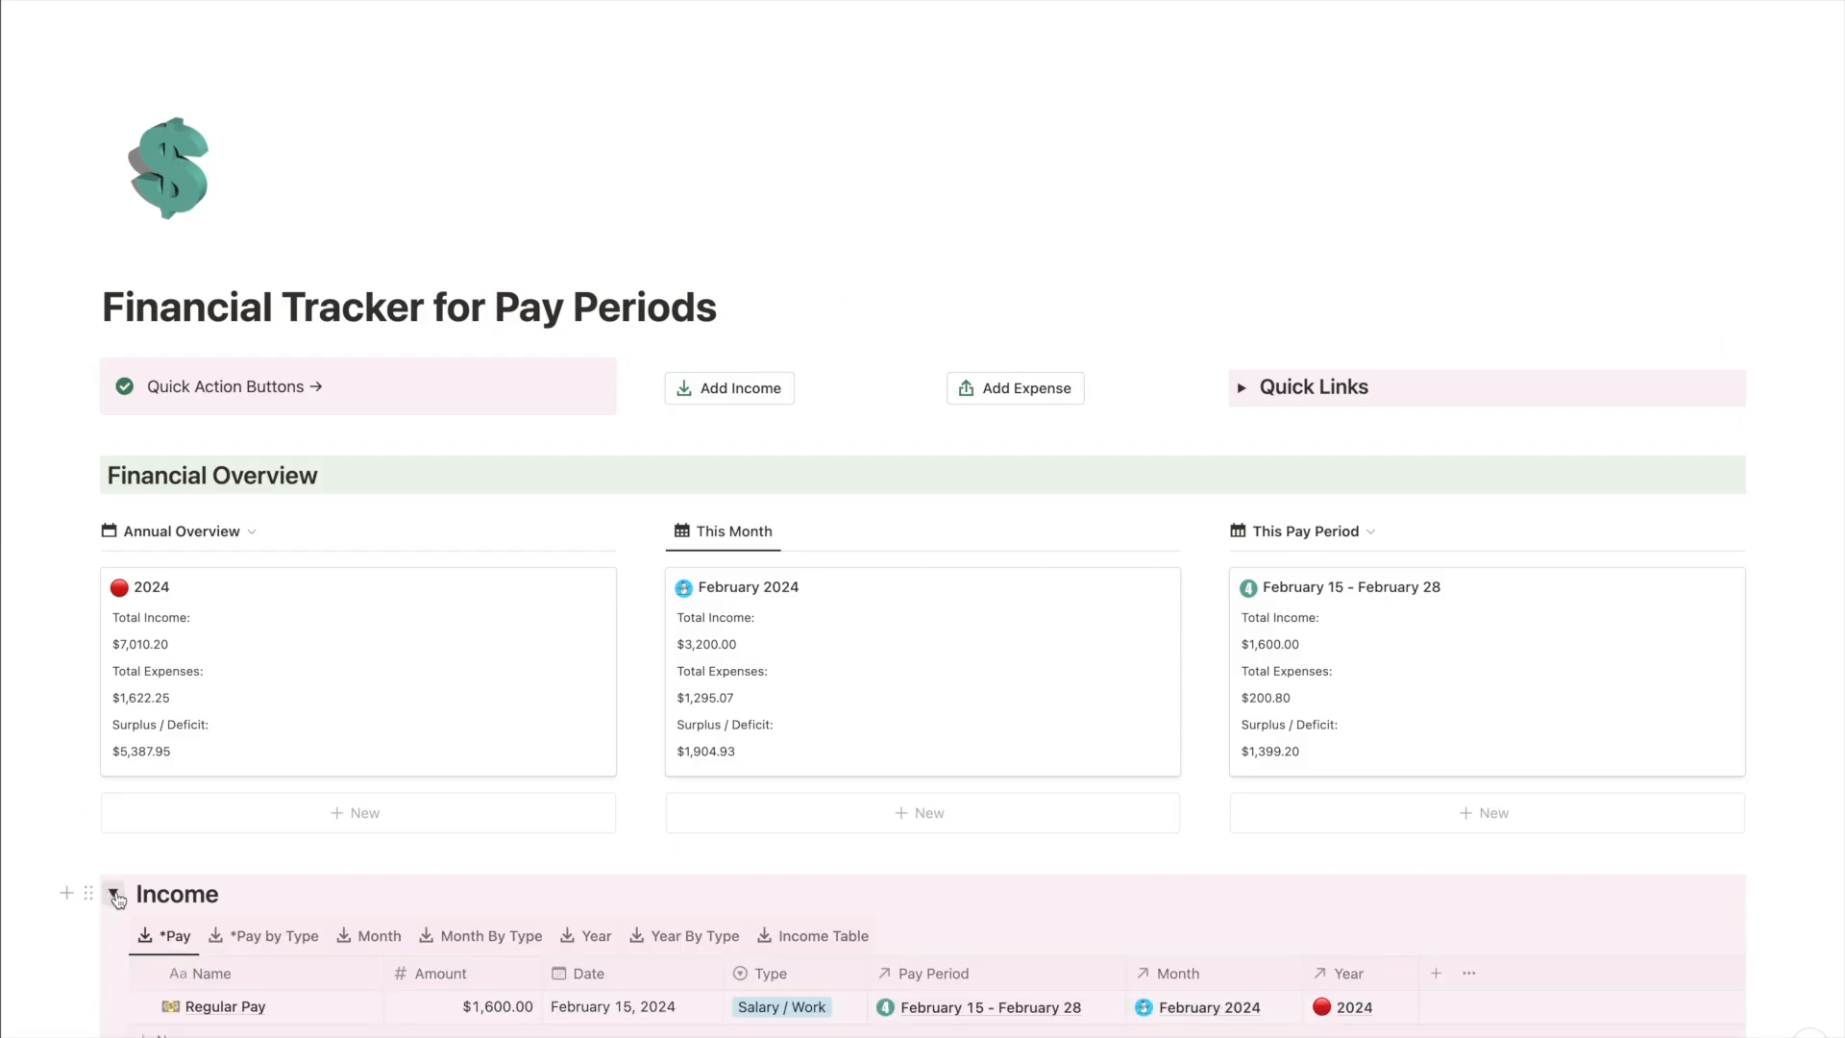
pyautogui.scroll(-2, 686, 231)
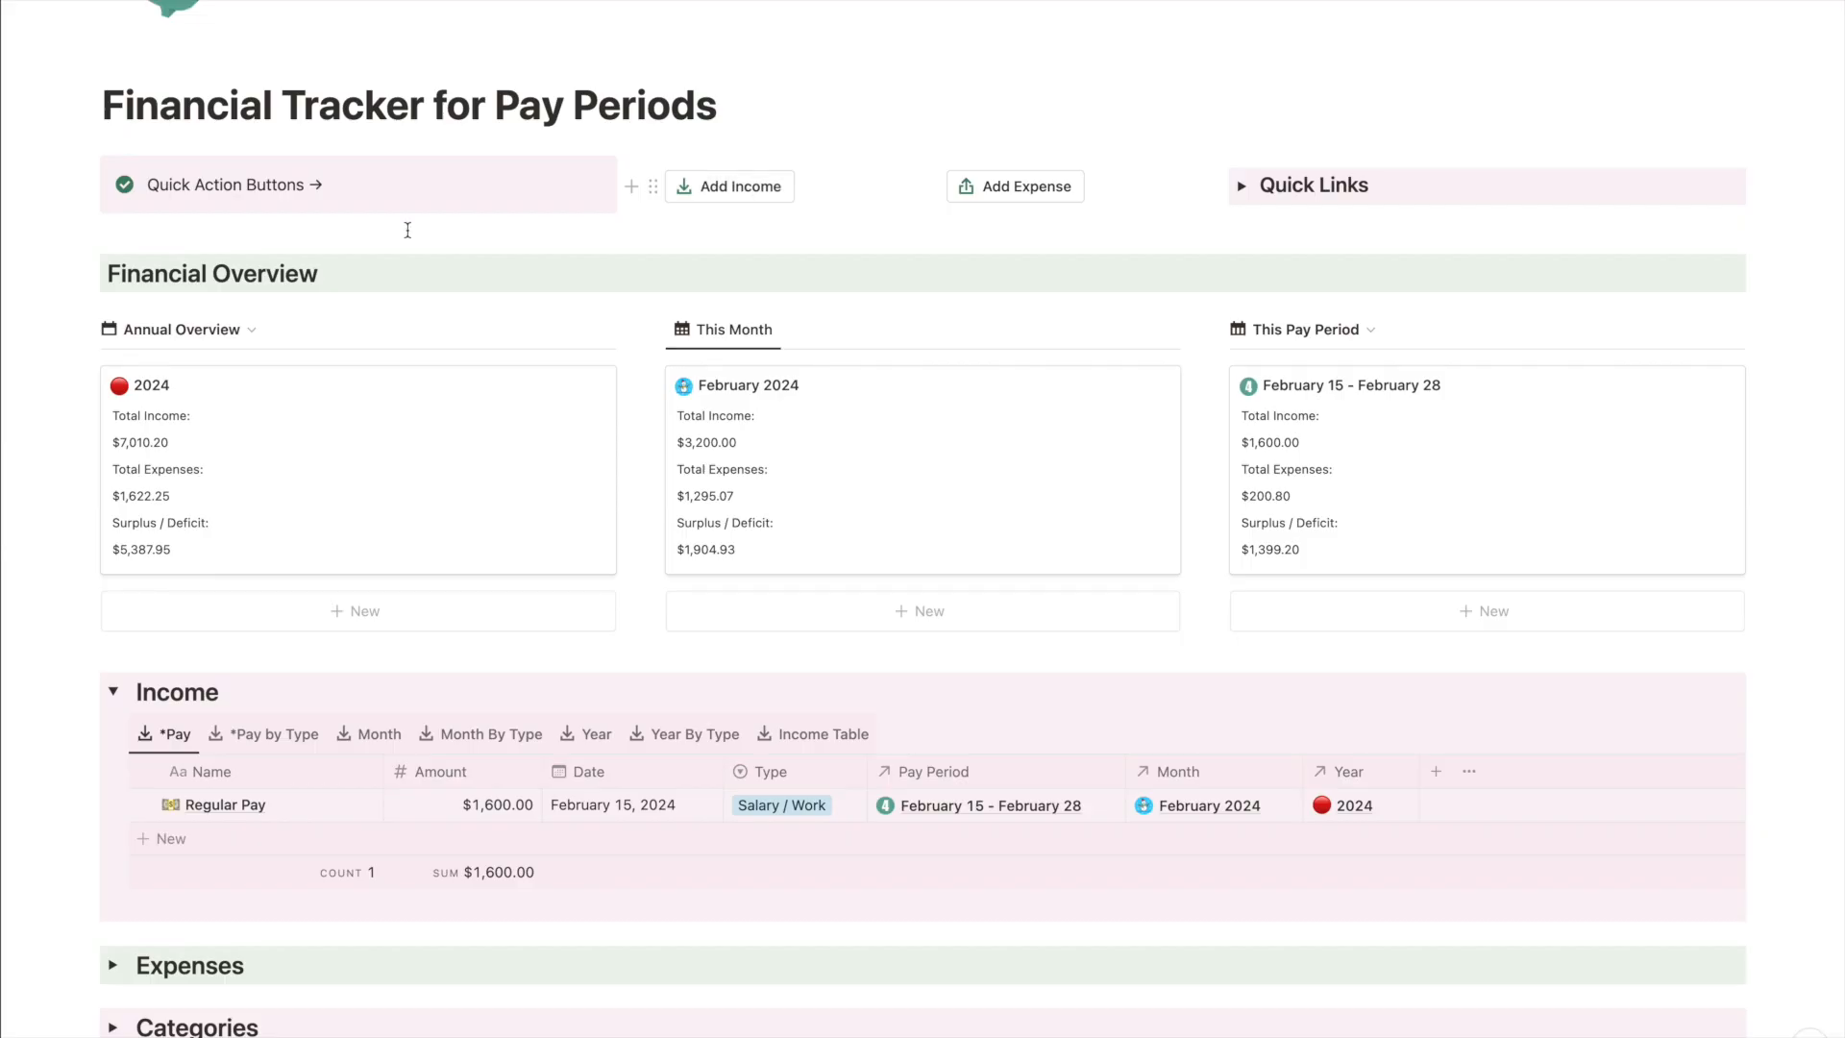
pyautogui.scroll(-1, 58, 732)
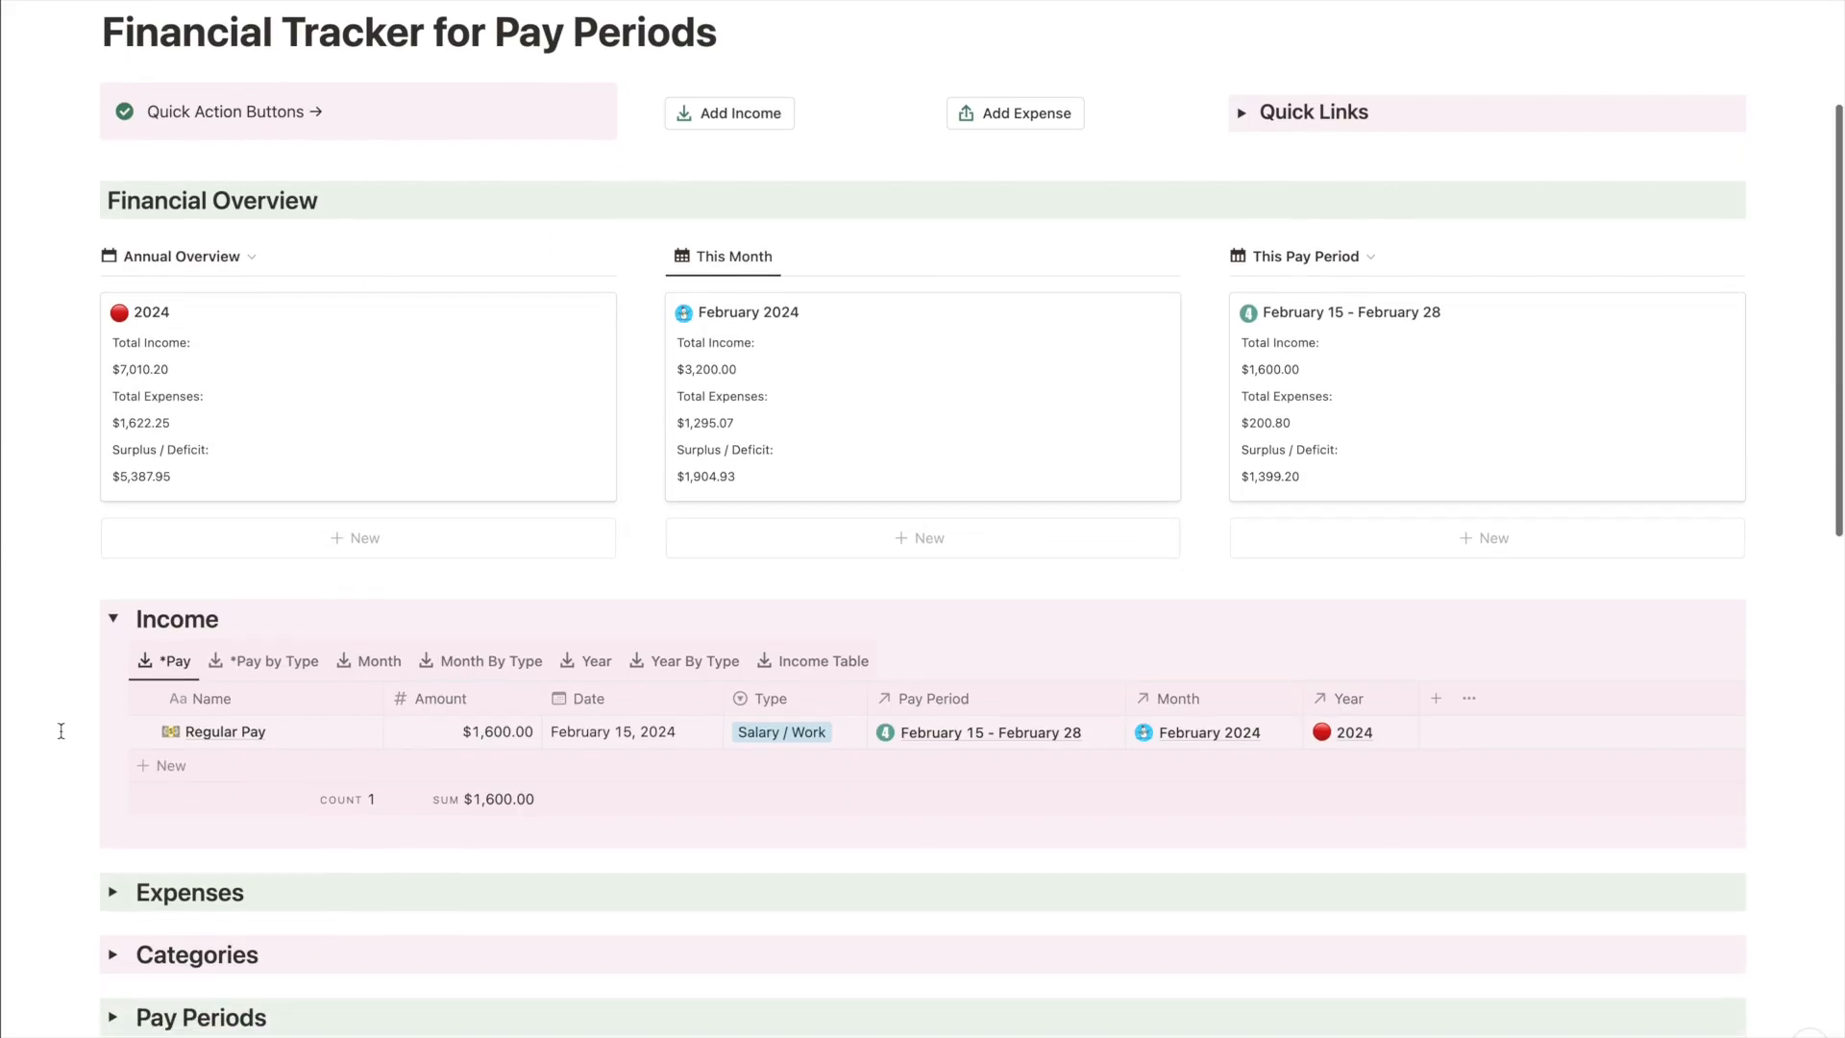
pyautogui.click(111, 893)
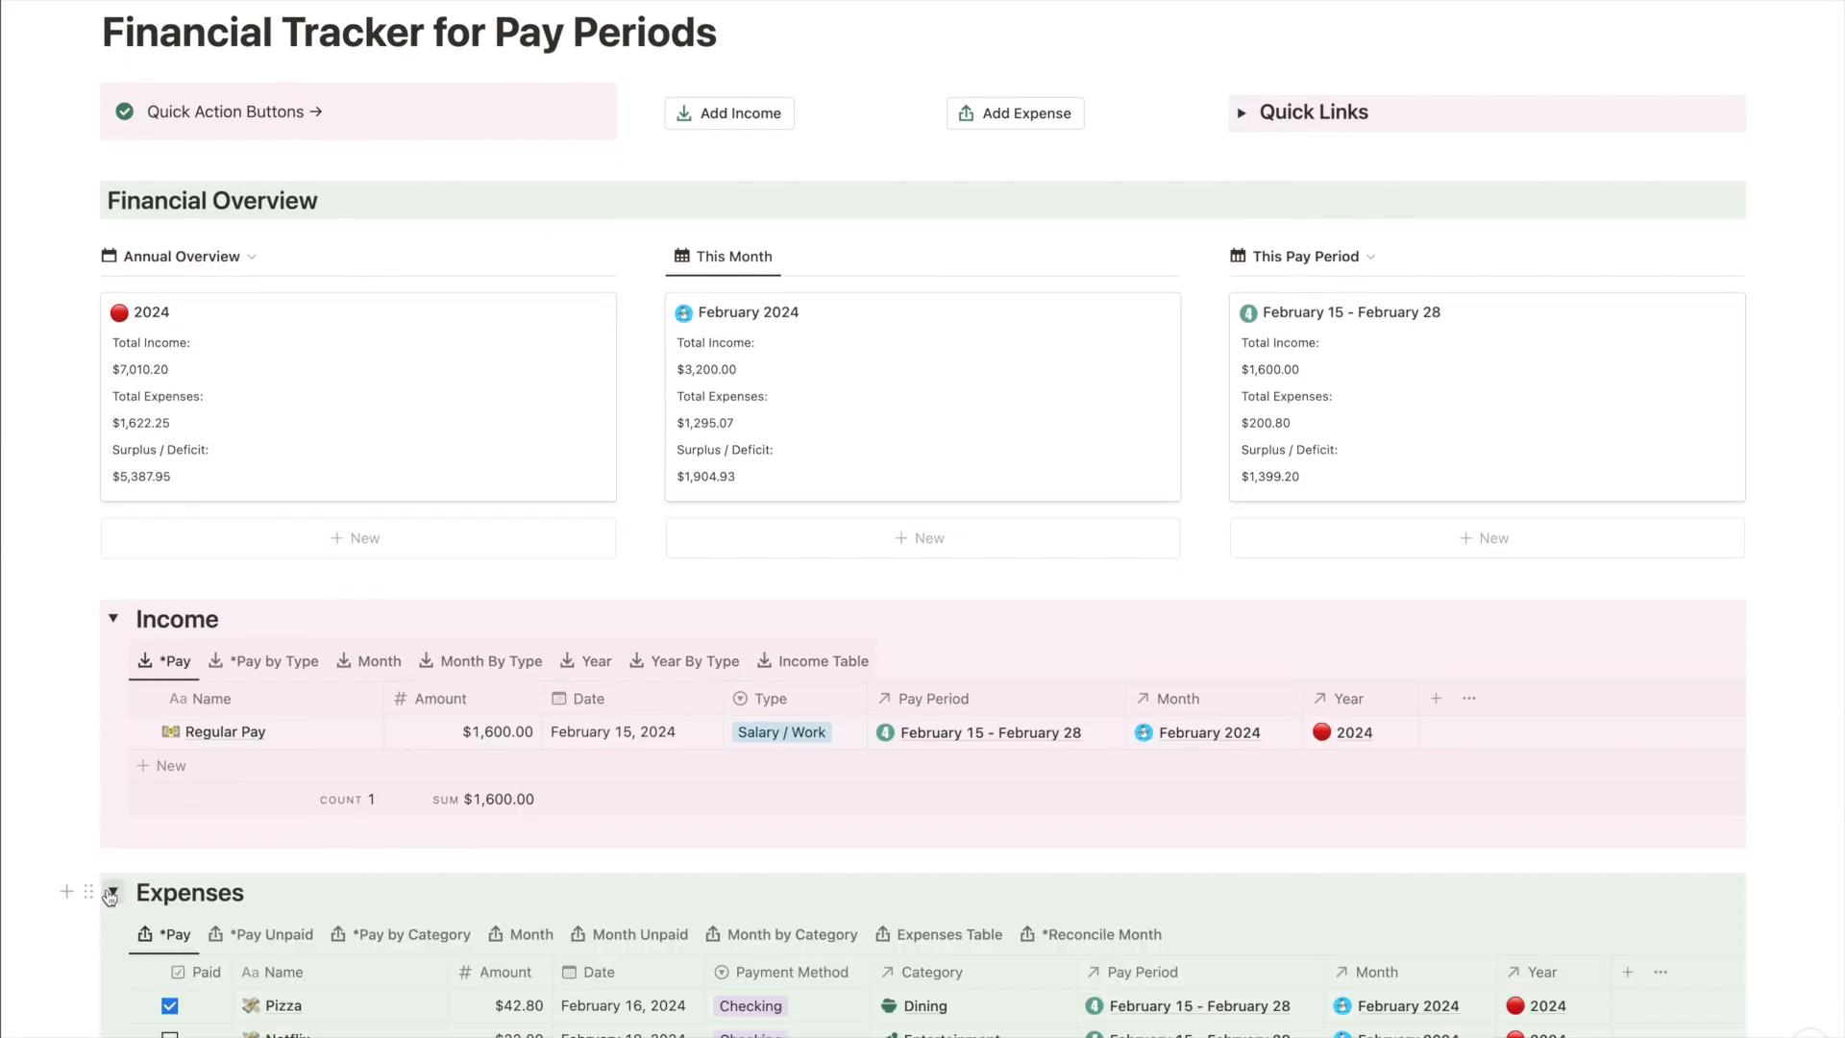
pyautogui.scroll(-1, 52, 838)
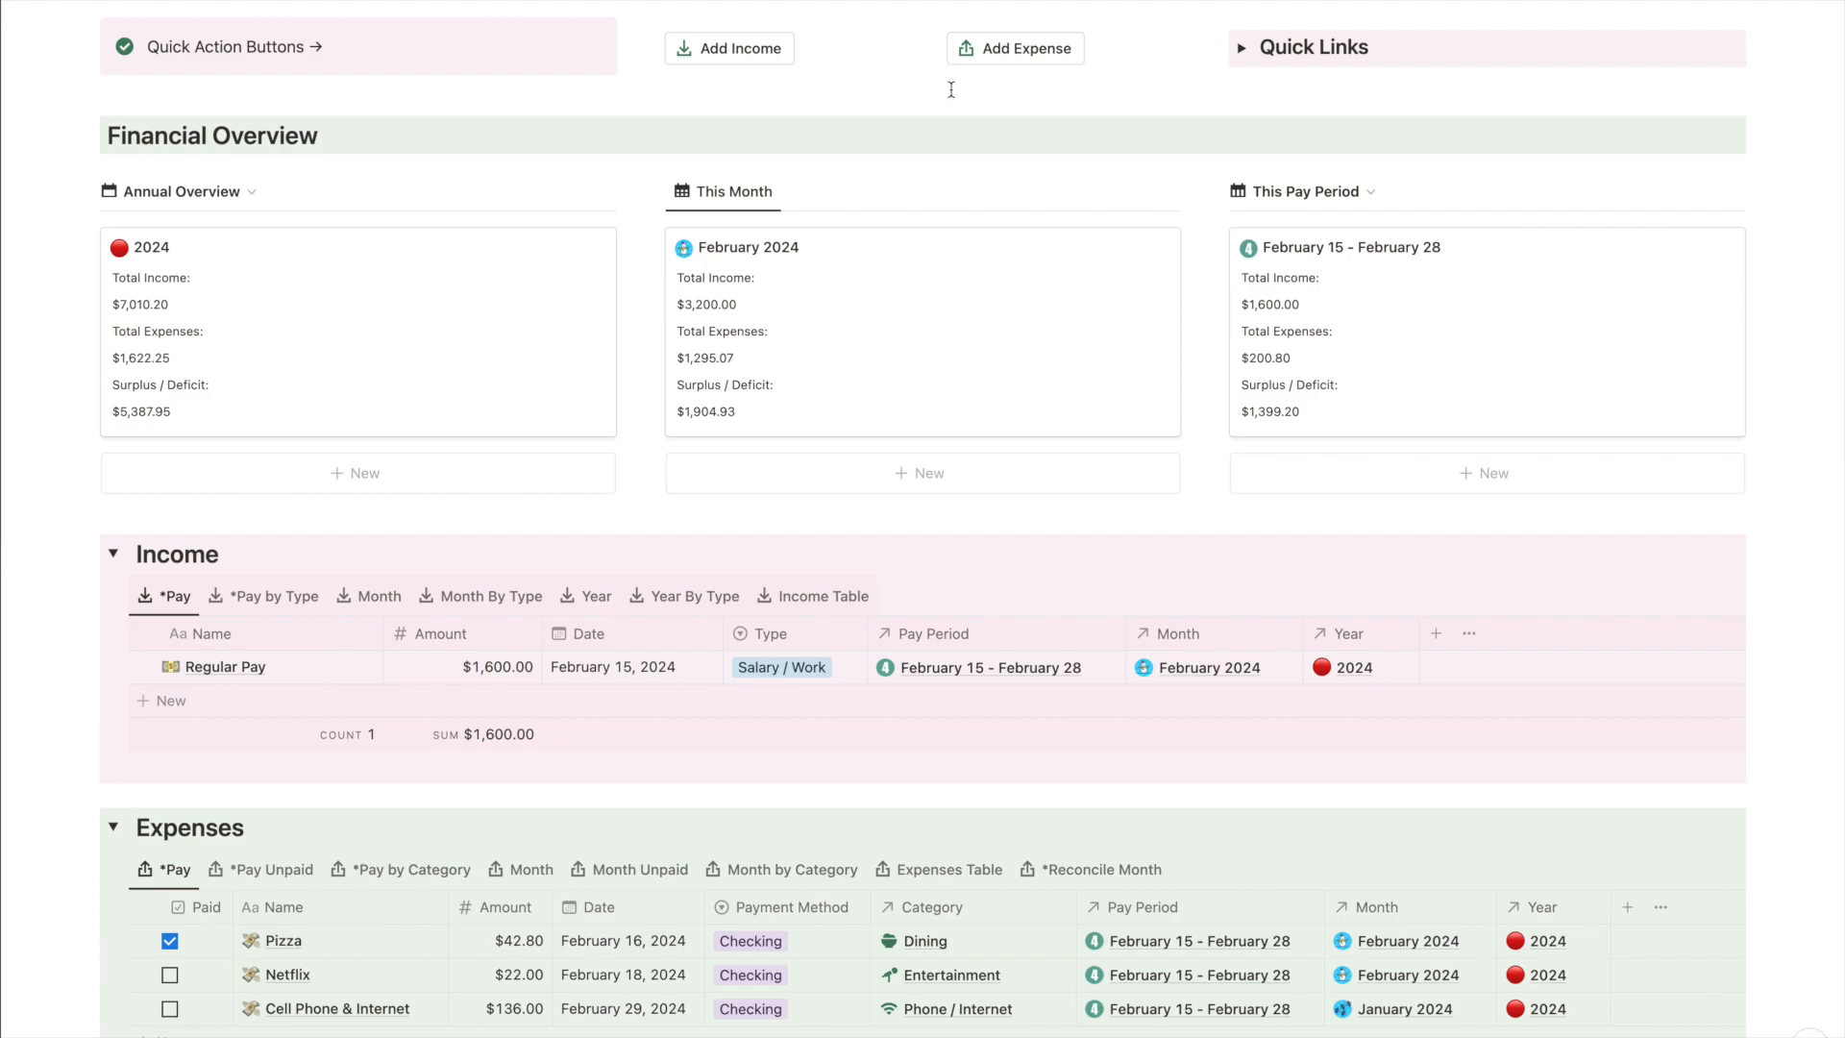
# Try linking a new blank expense to the February 15 - February 28 pay period, removing the link before closing the entry
pyautogui.click(1023, 56)
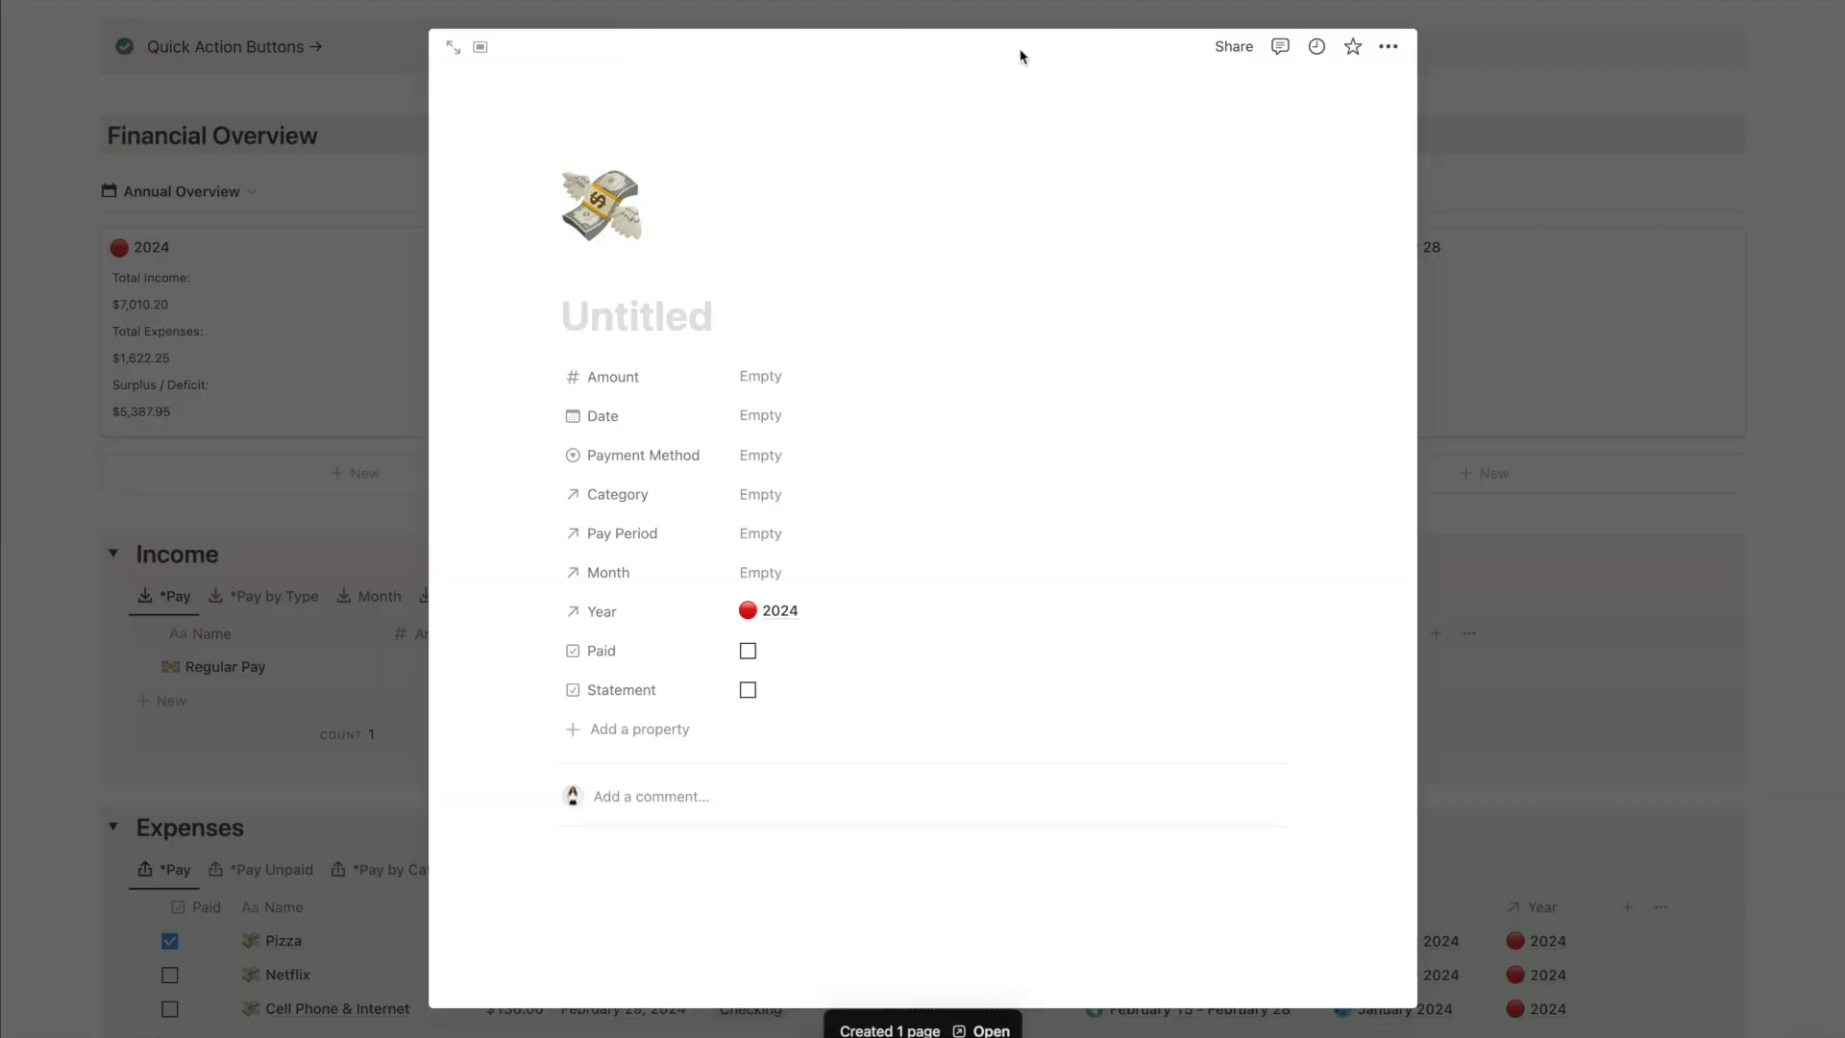
pyautogui.click(873, 536)
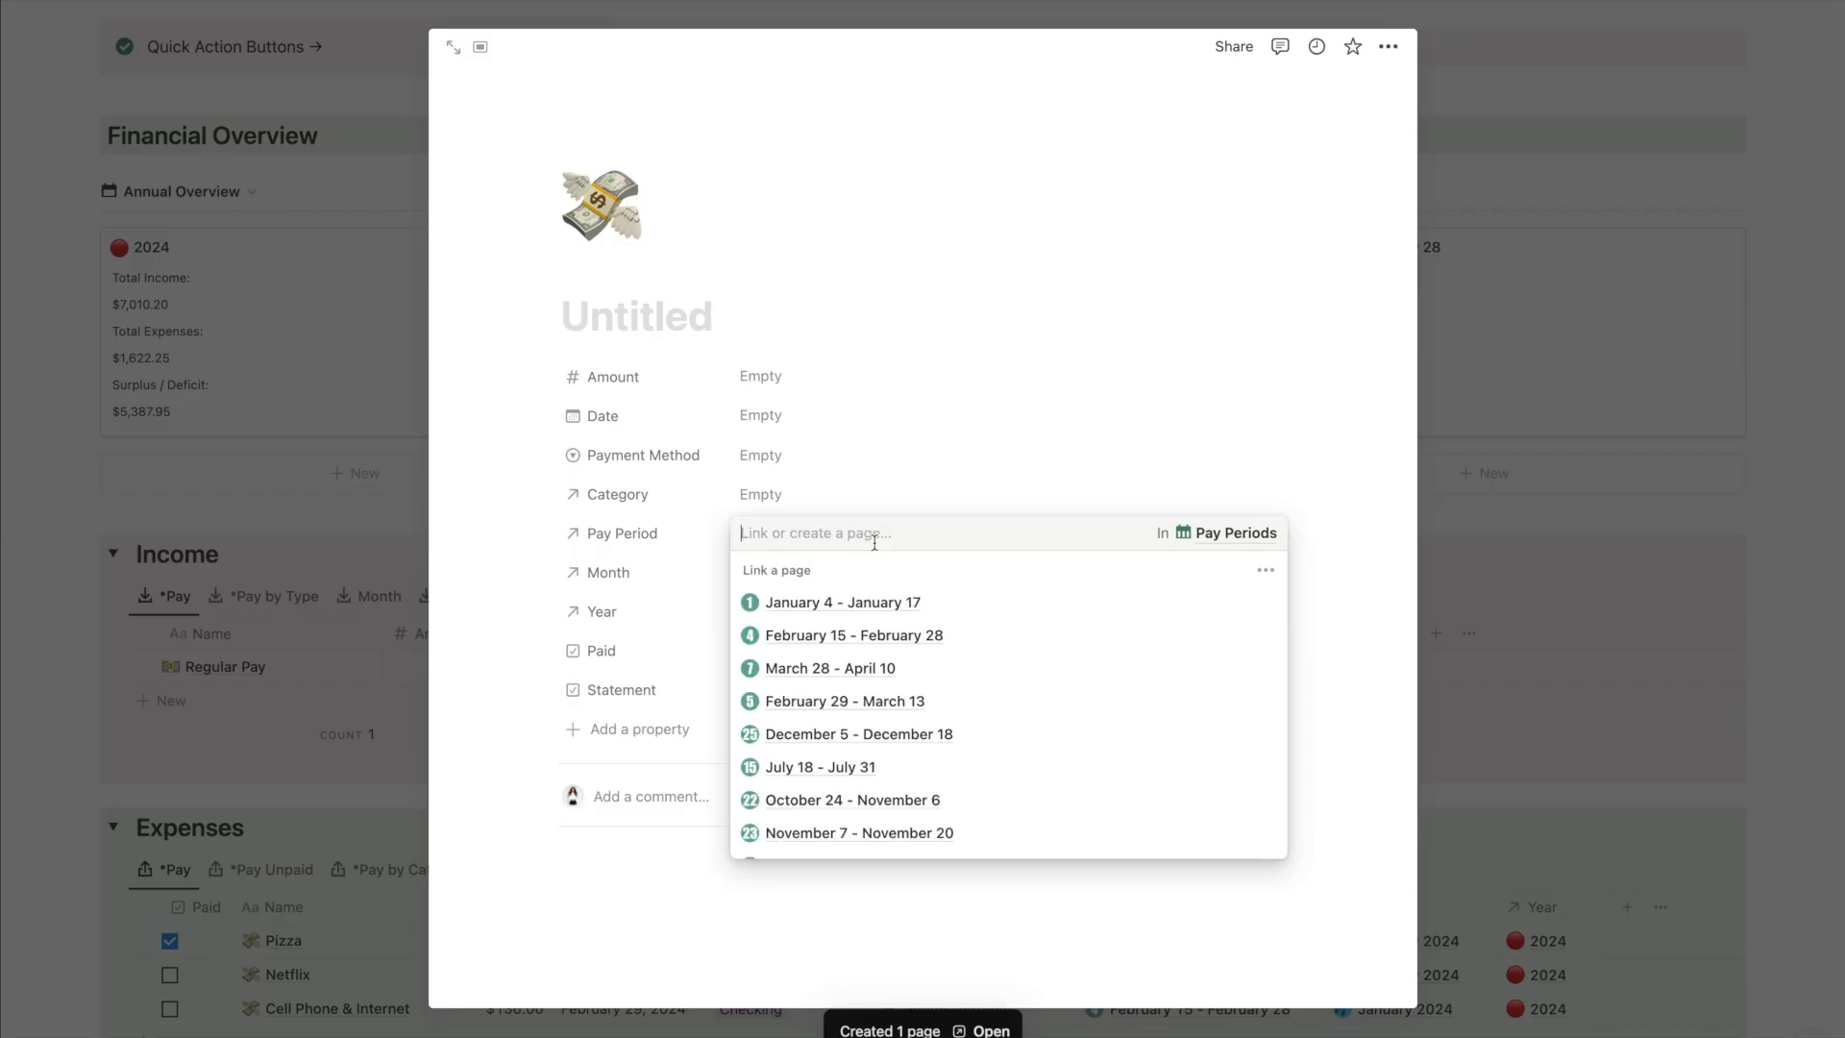
pyautogui.click(902, 635)
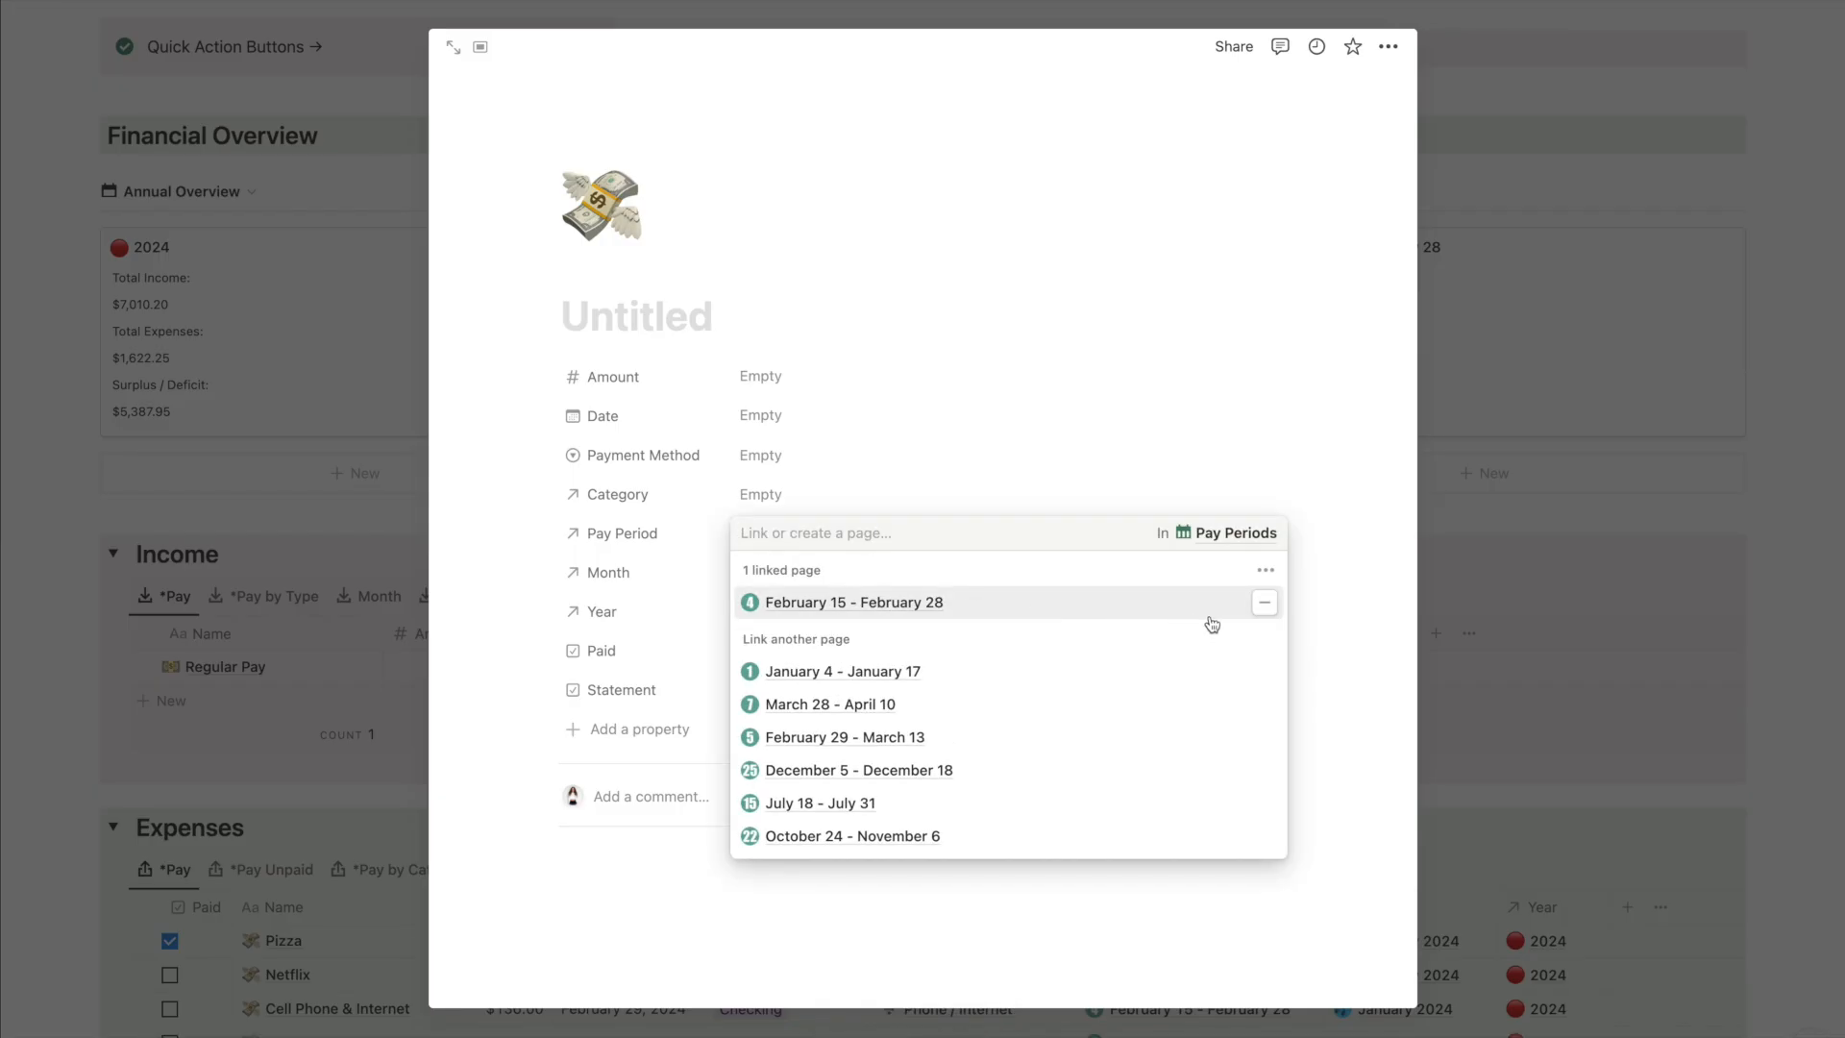
pyautogui.click(1265, 603)
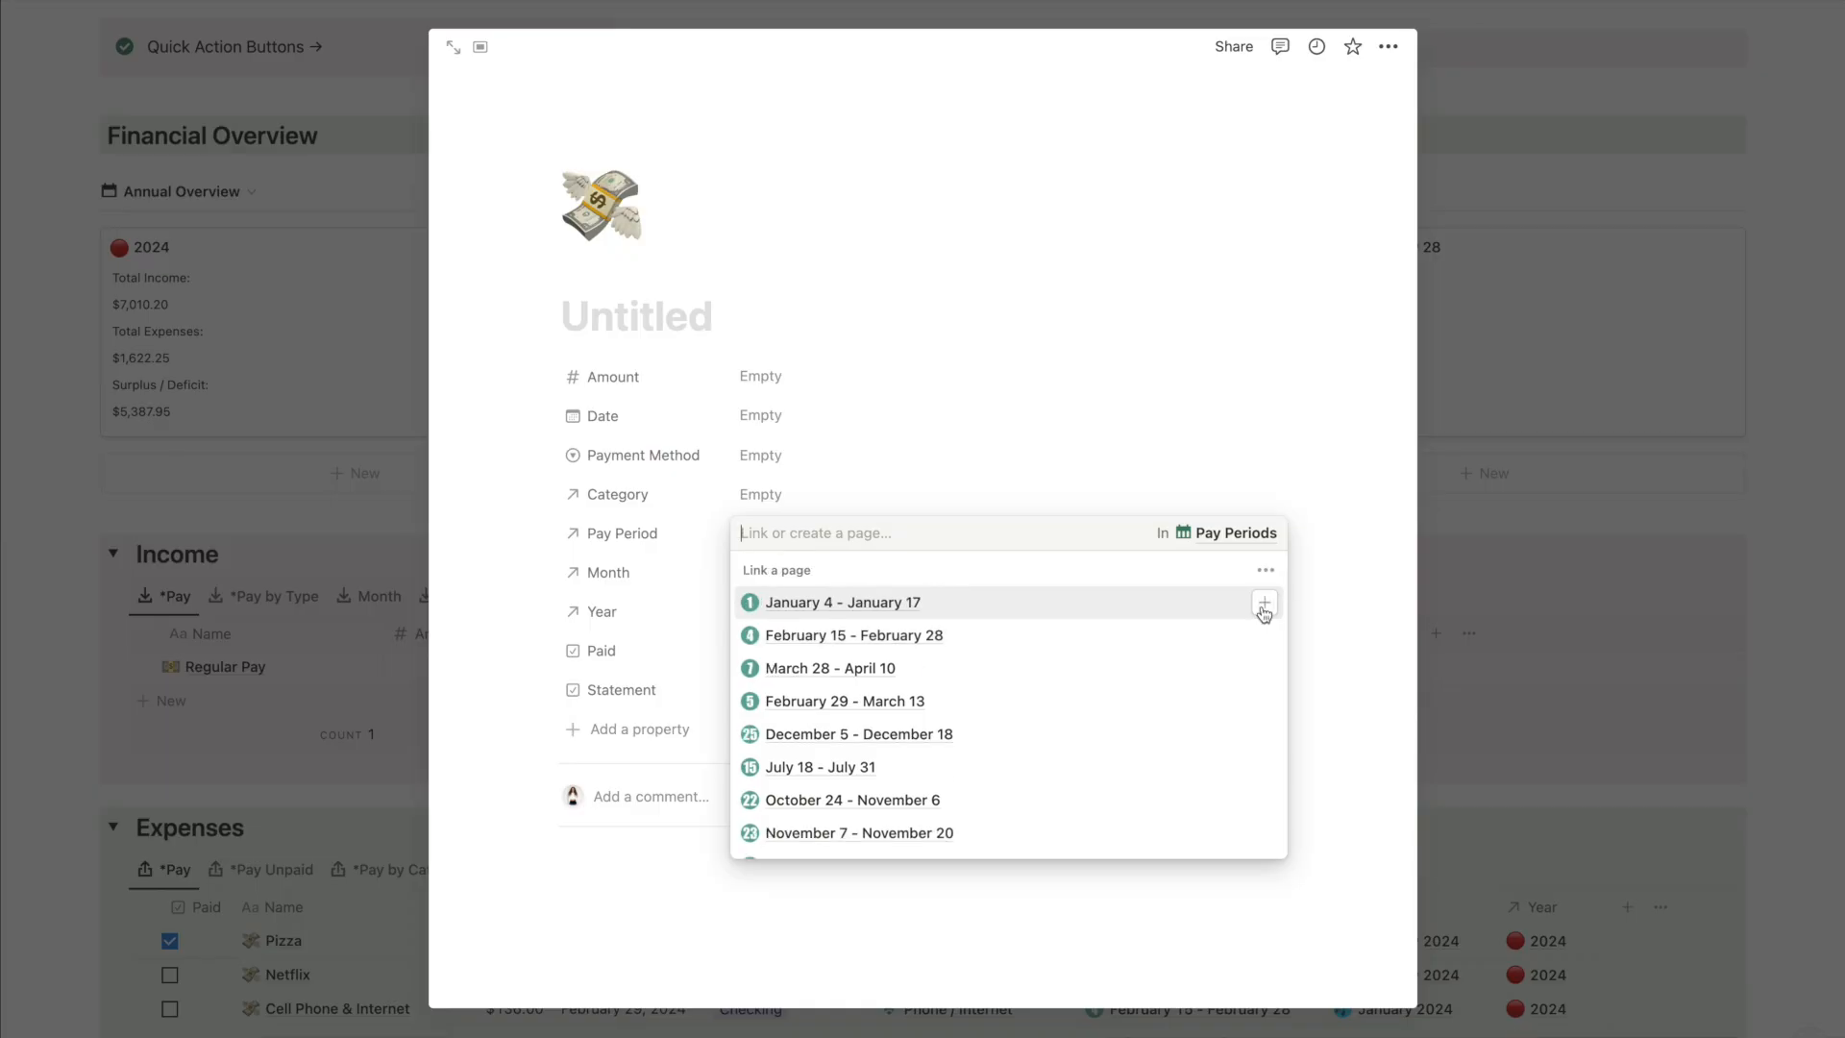
pyautogui.click(1794, 376)
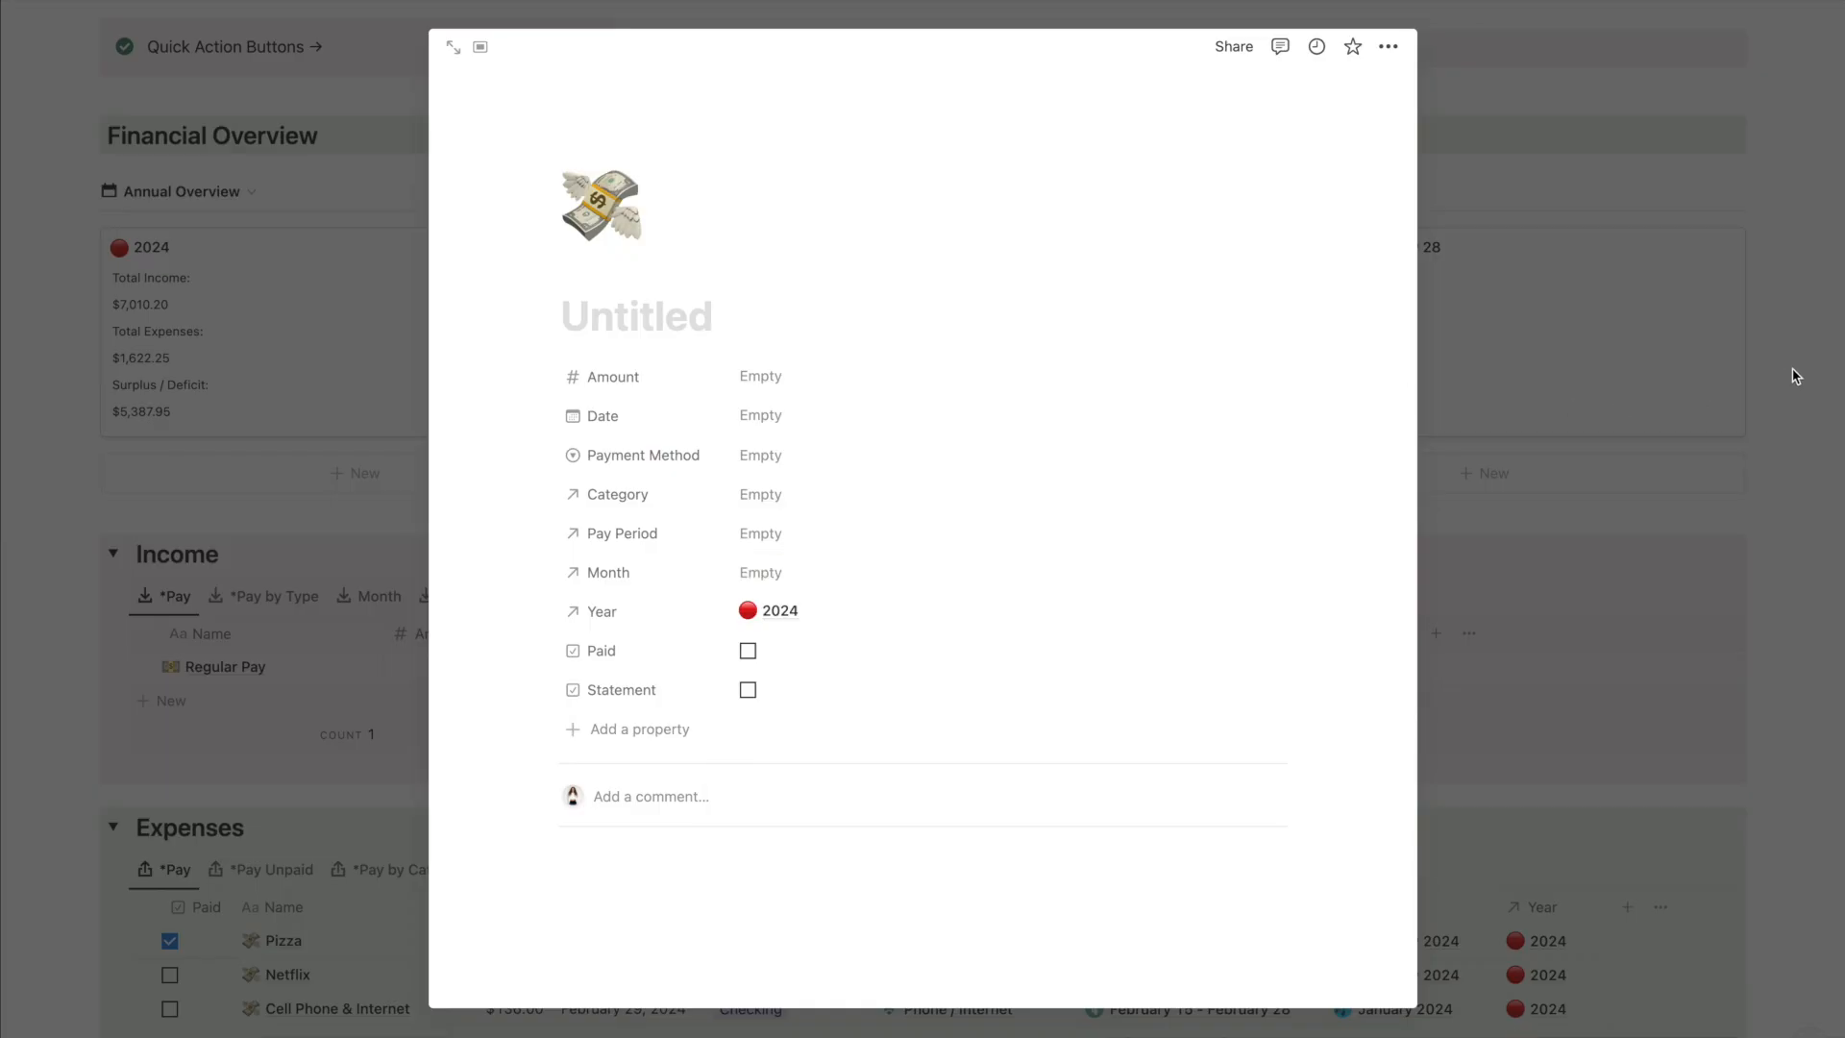
pyautogui.click(1794, 375)
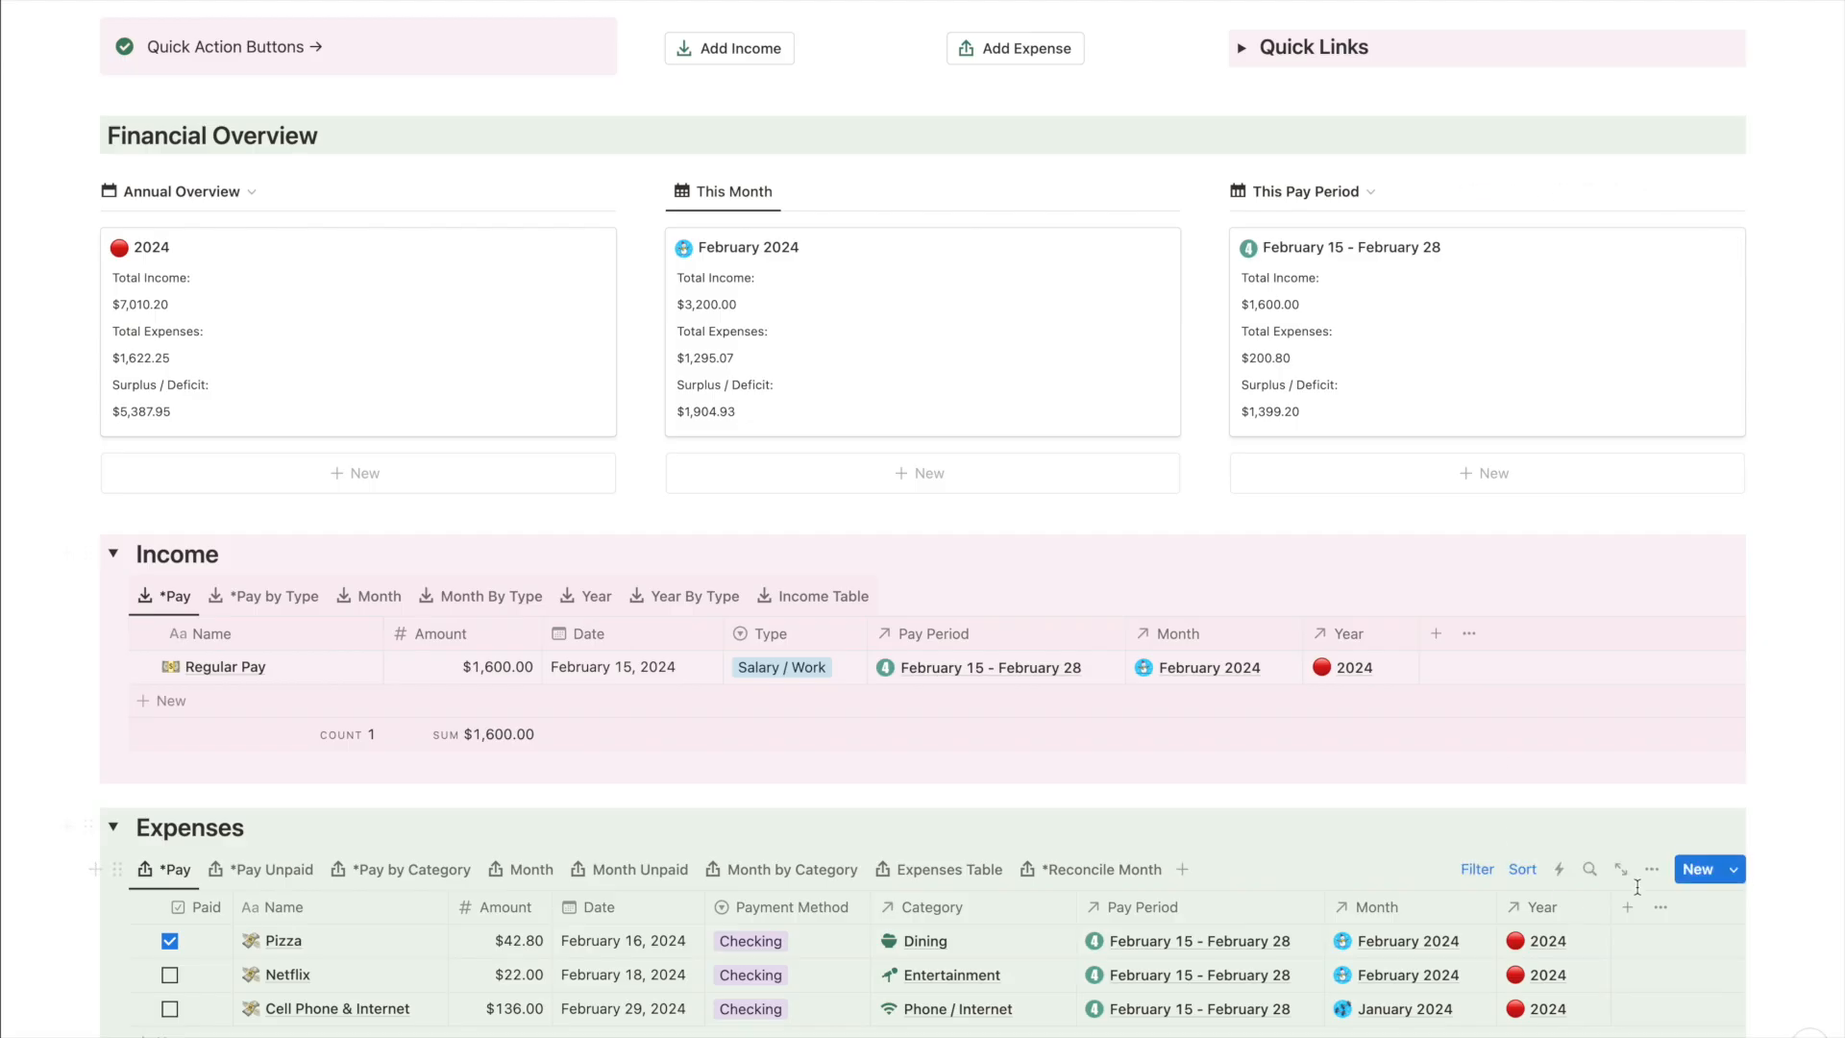
# Edit the default Expenses template so new expenses are linked to the month February 2024
pyautogui.click(1737, 872)
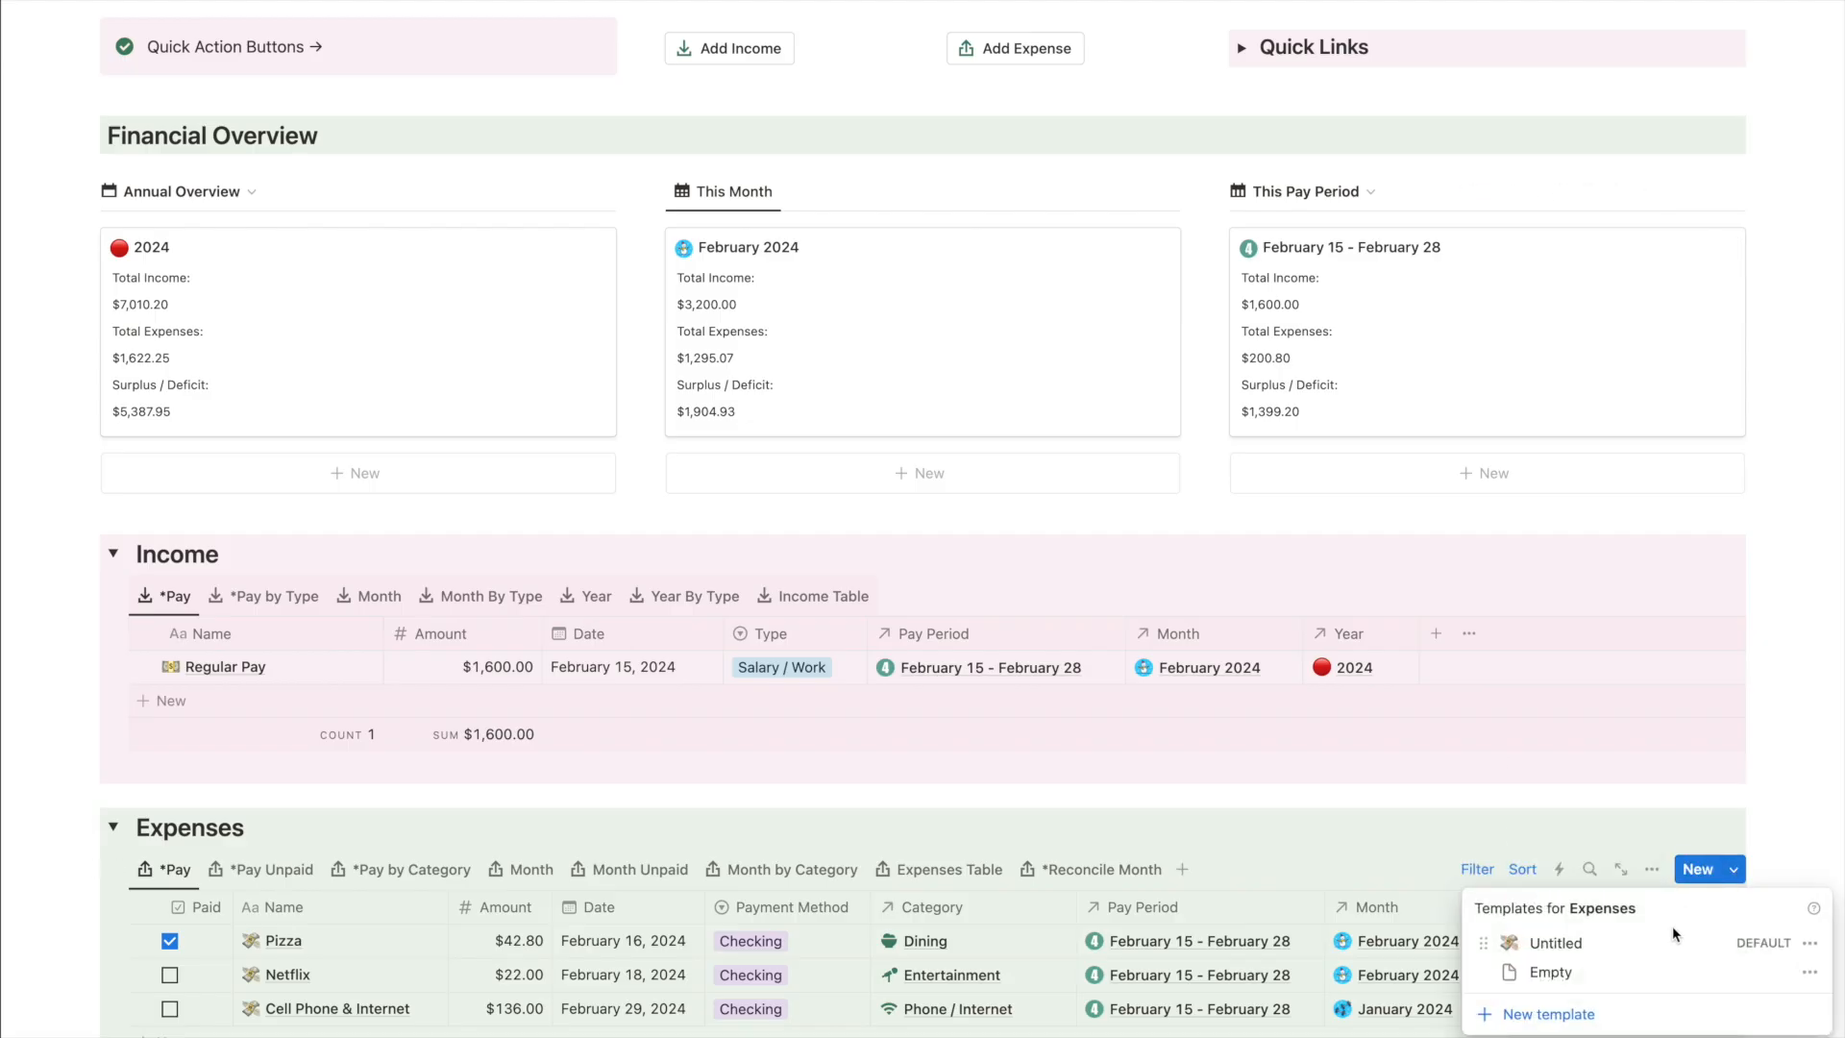
pyautogui.click(1816, 949)
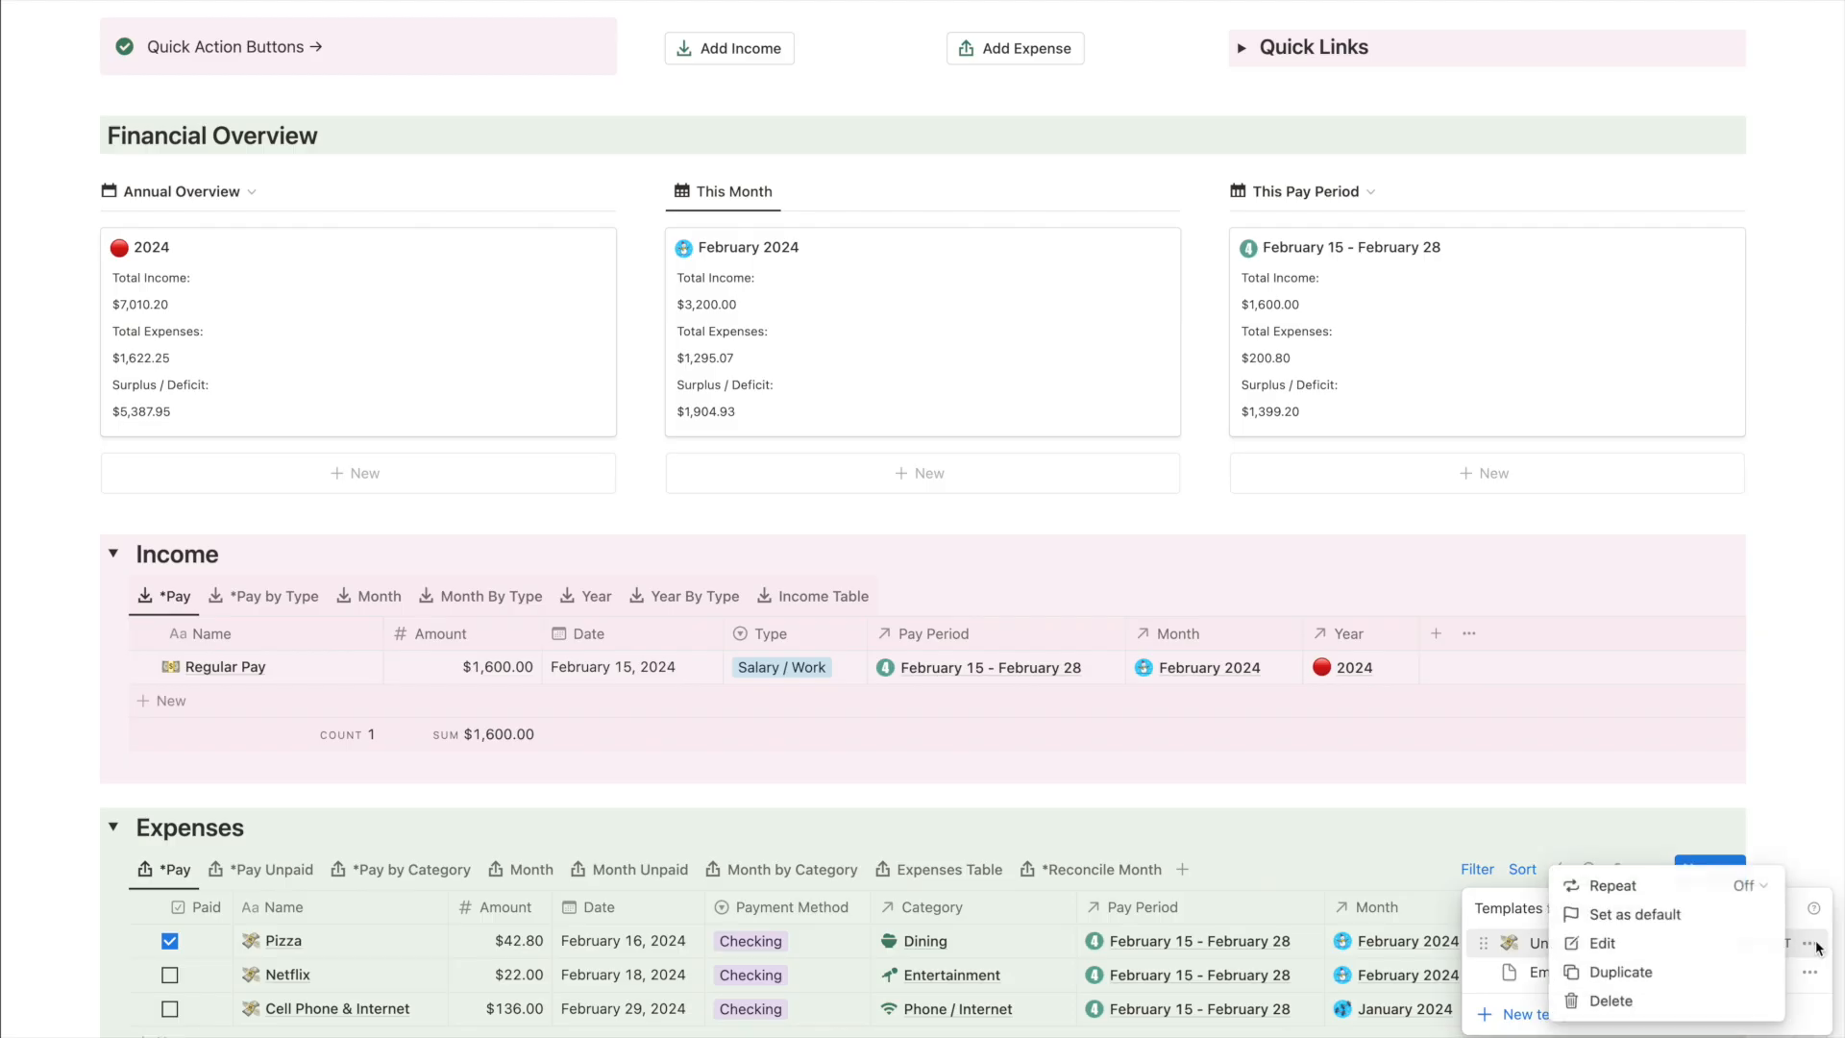
pyautogui.click(1695, 952)
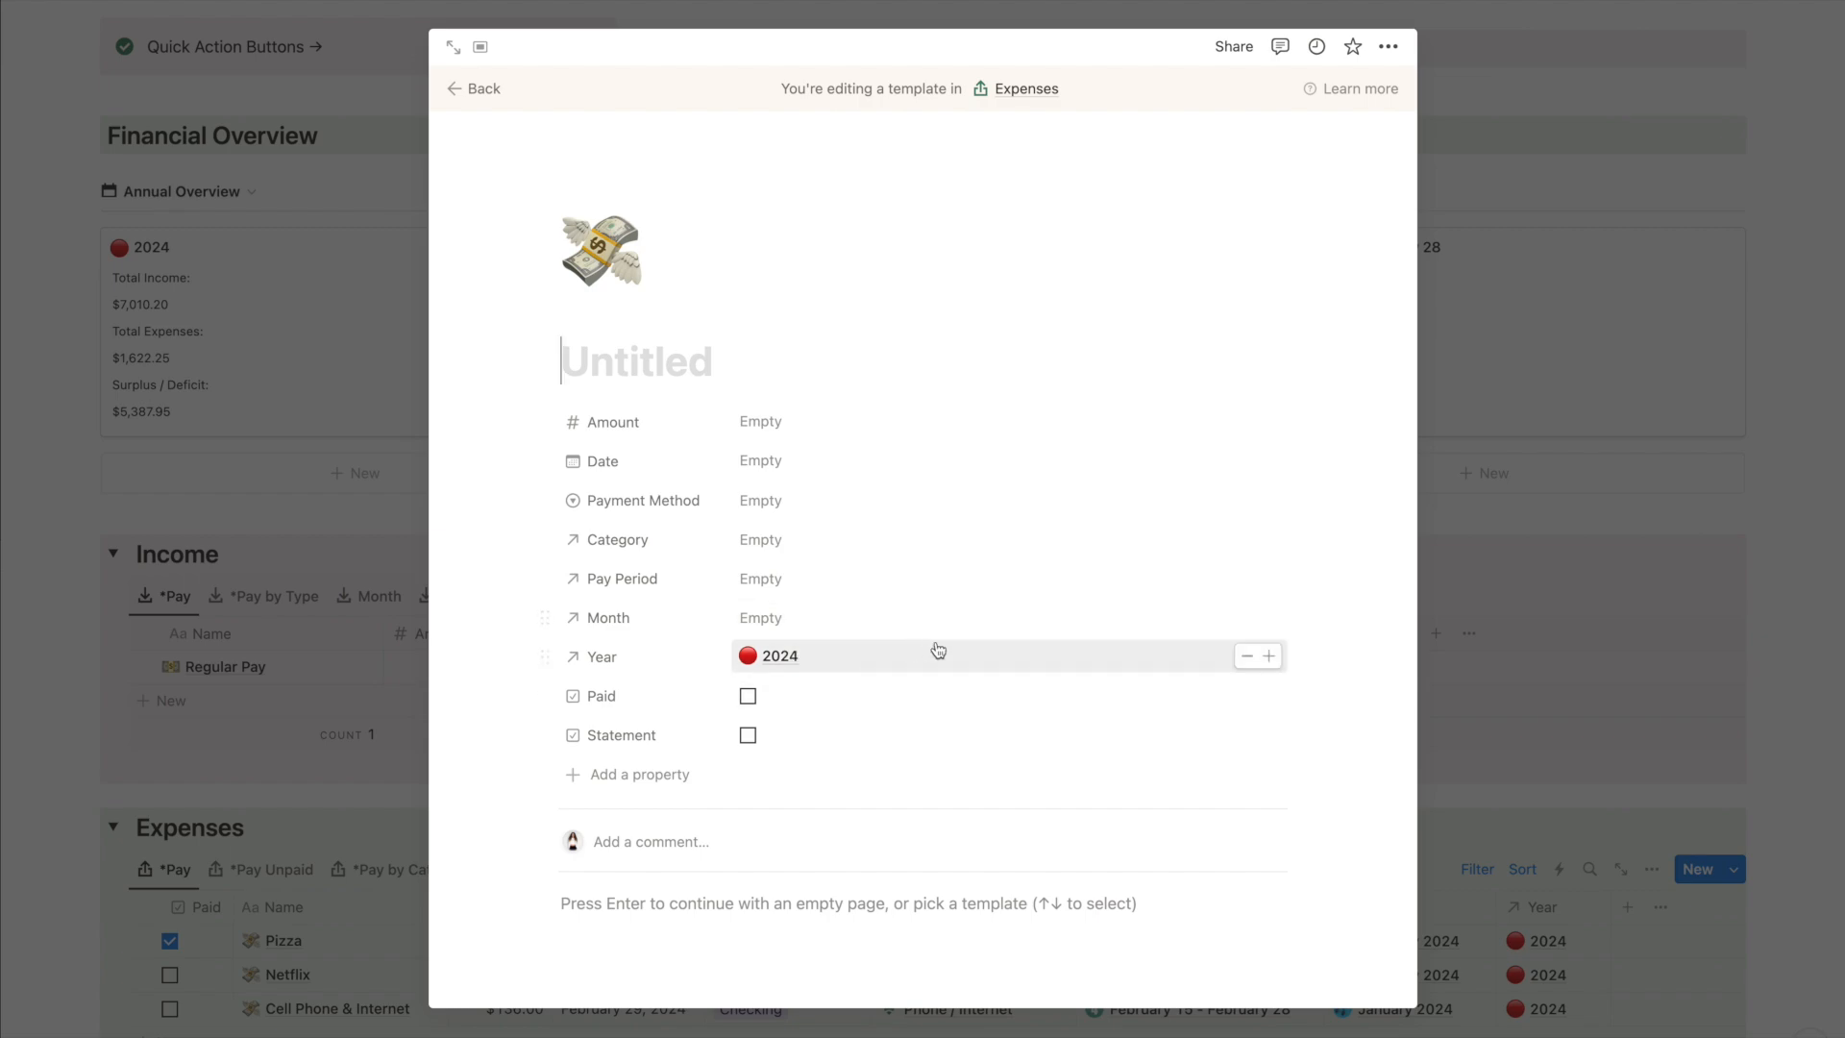
pyautogui.click(1023, 620)
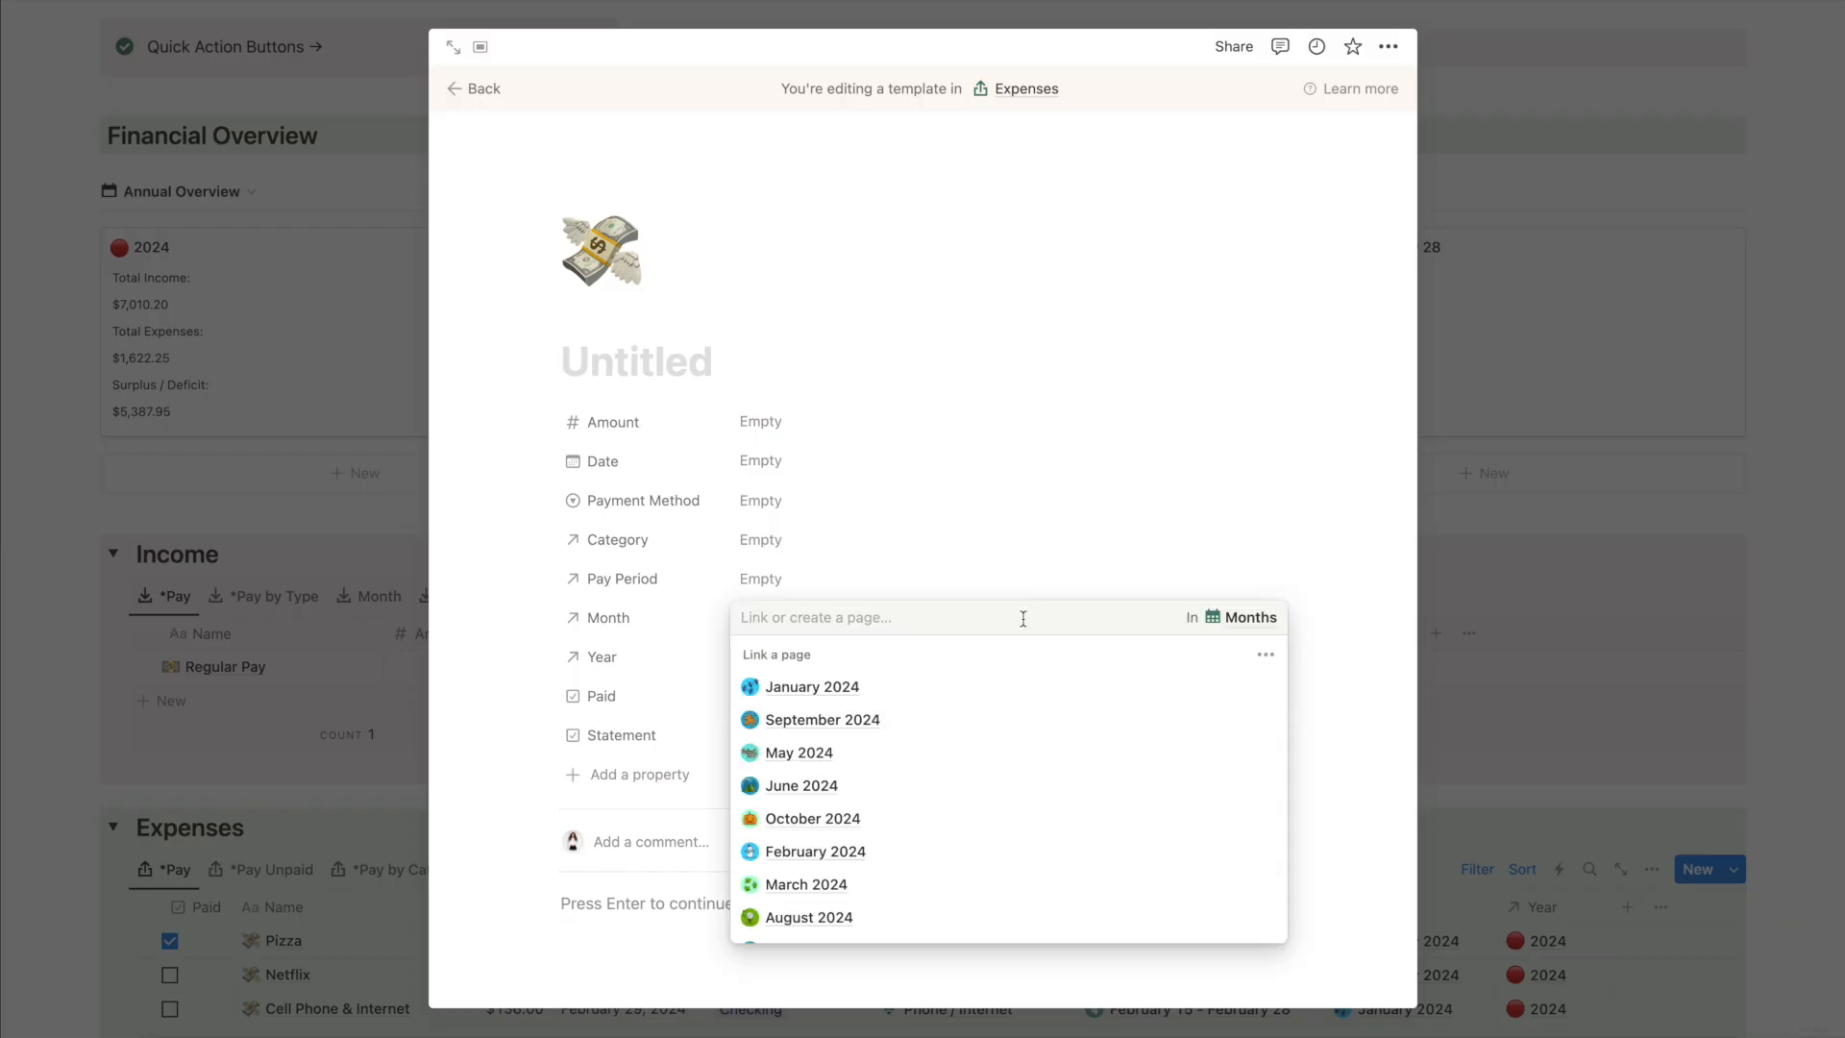
pyautogui.click(846, 851)
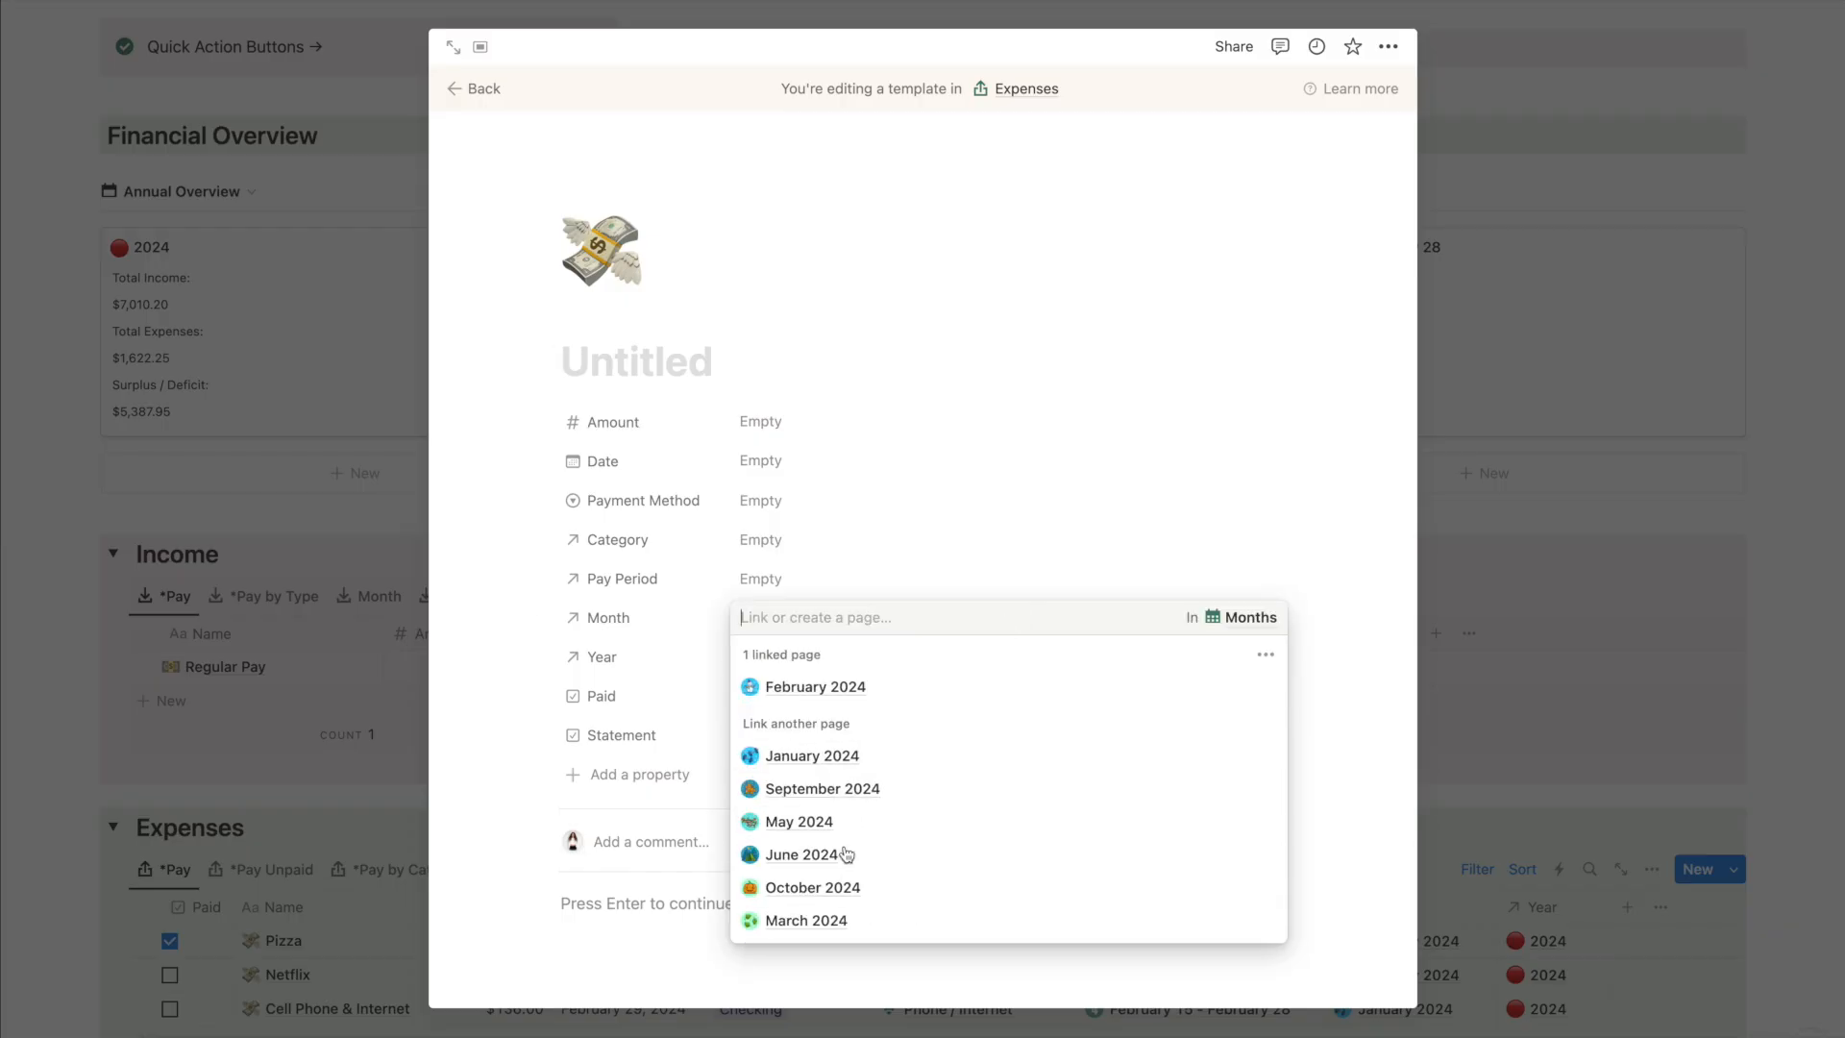
pyautogui.click(949, 510)
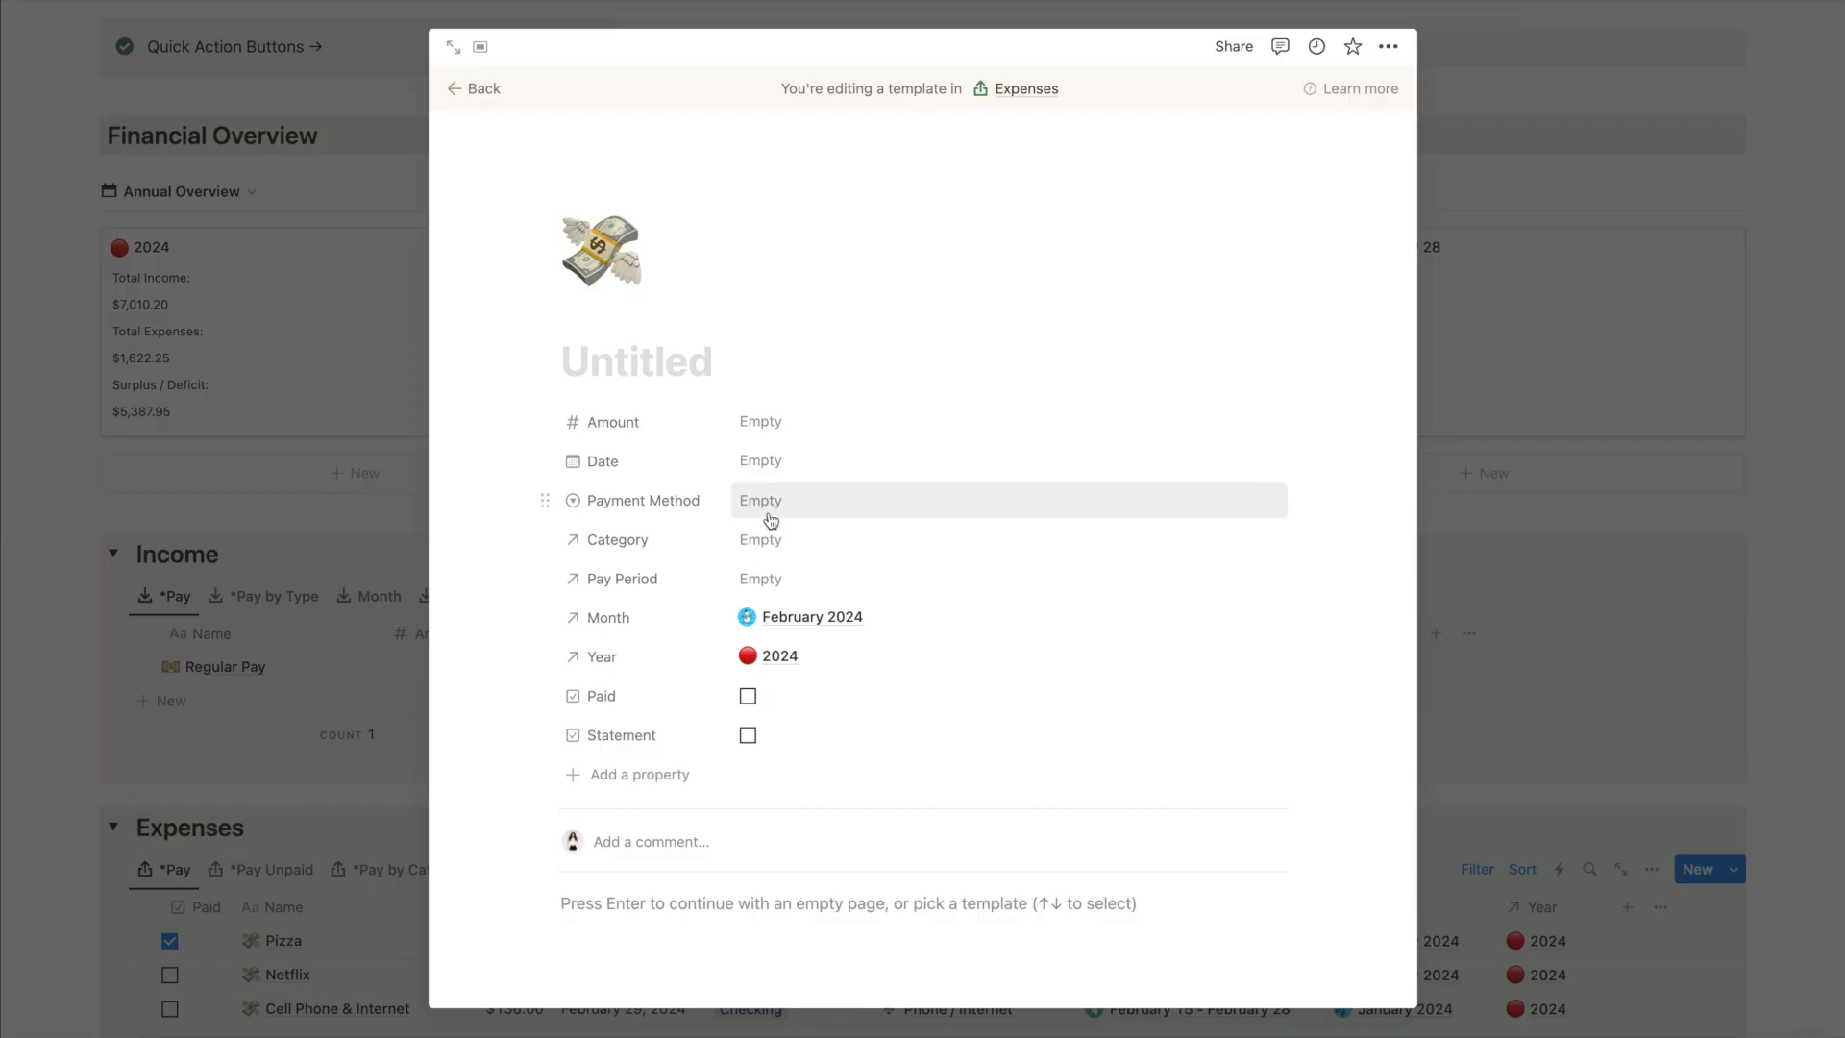
# Set the Expenses template's date to Today, the date when duplicated, and add a blank expense to check the template's defaults
pyautogui.click(800, 460)
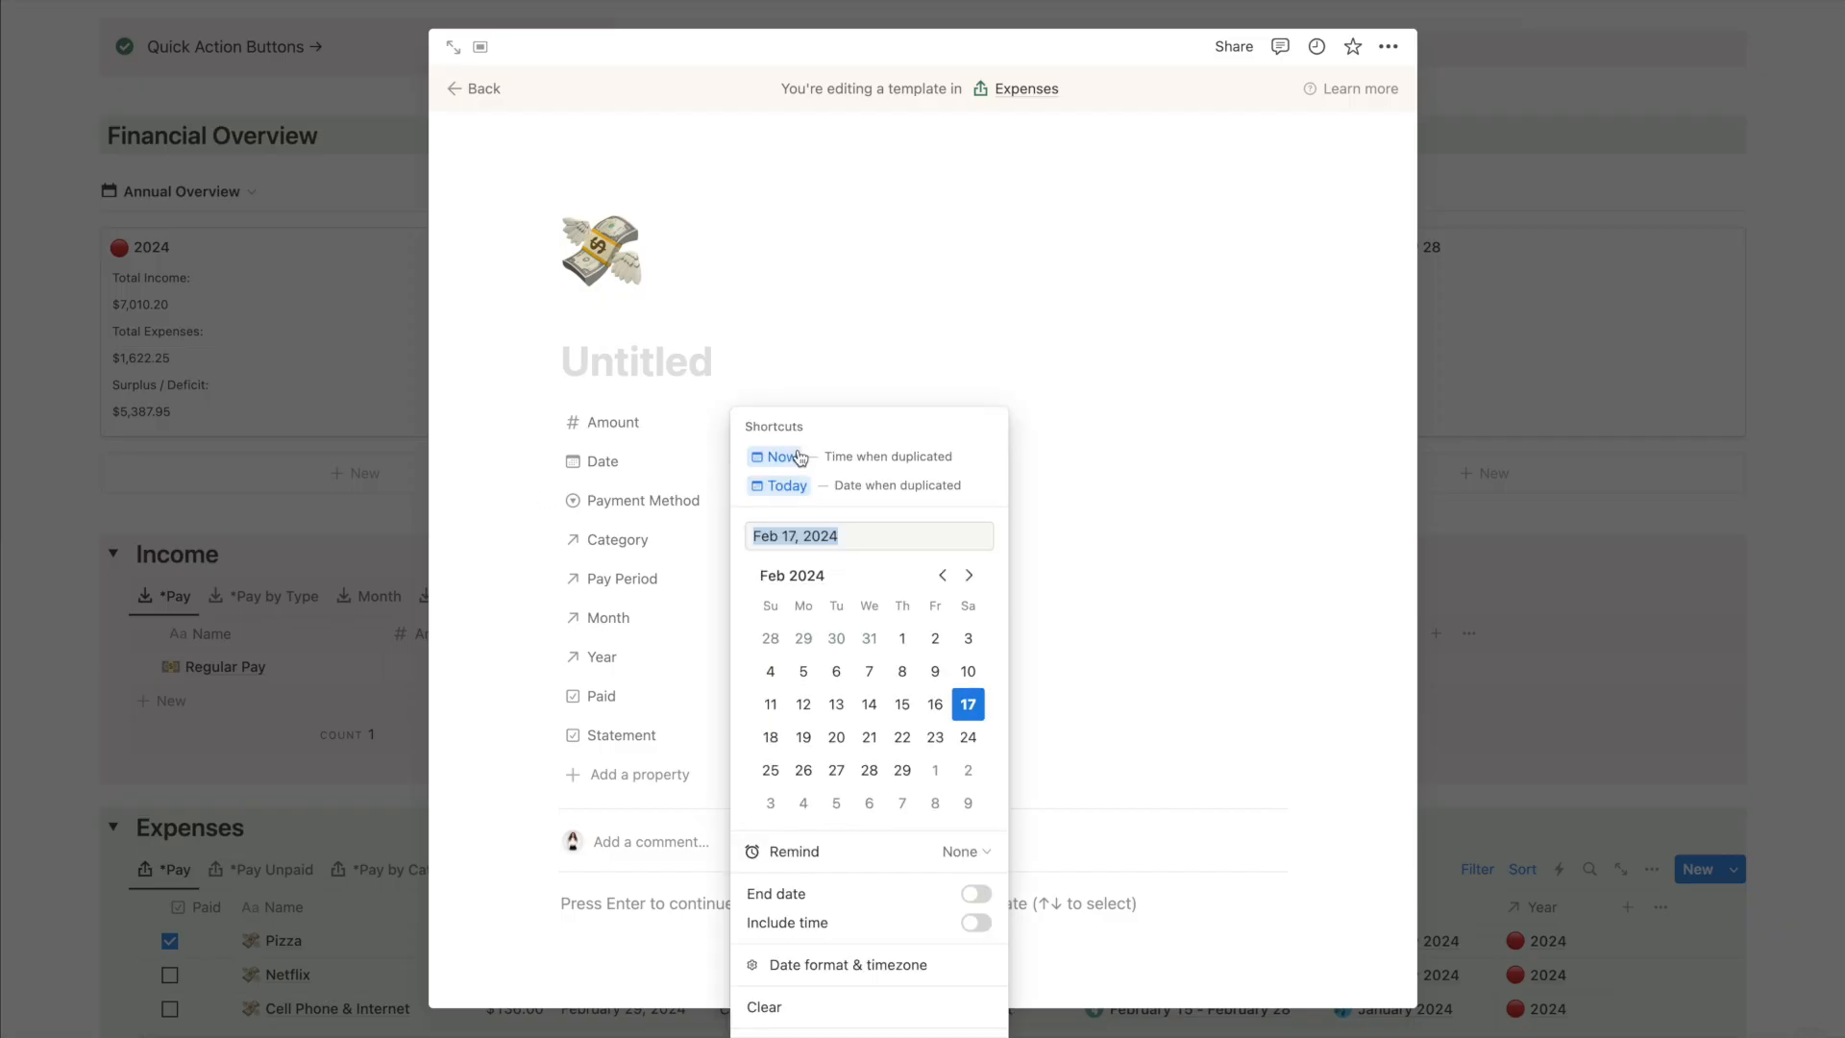
pyautogui.click(867, 496)
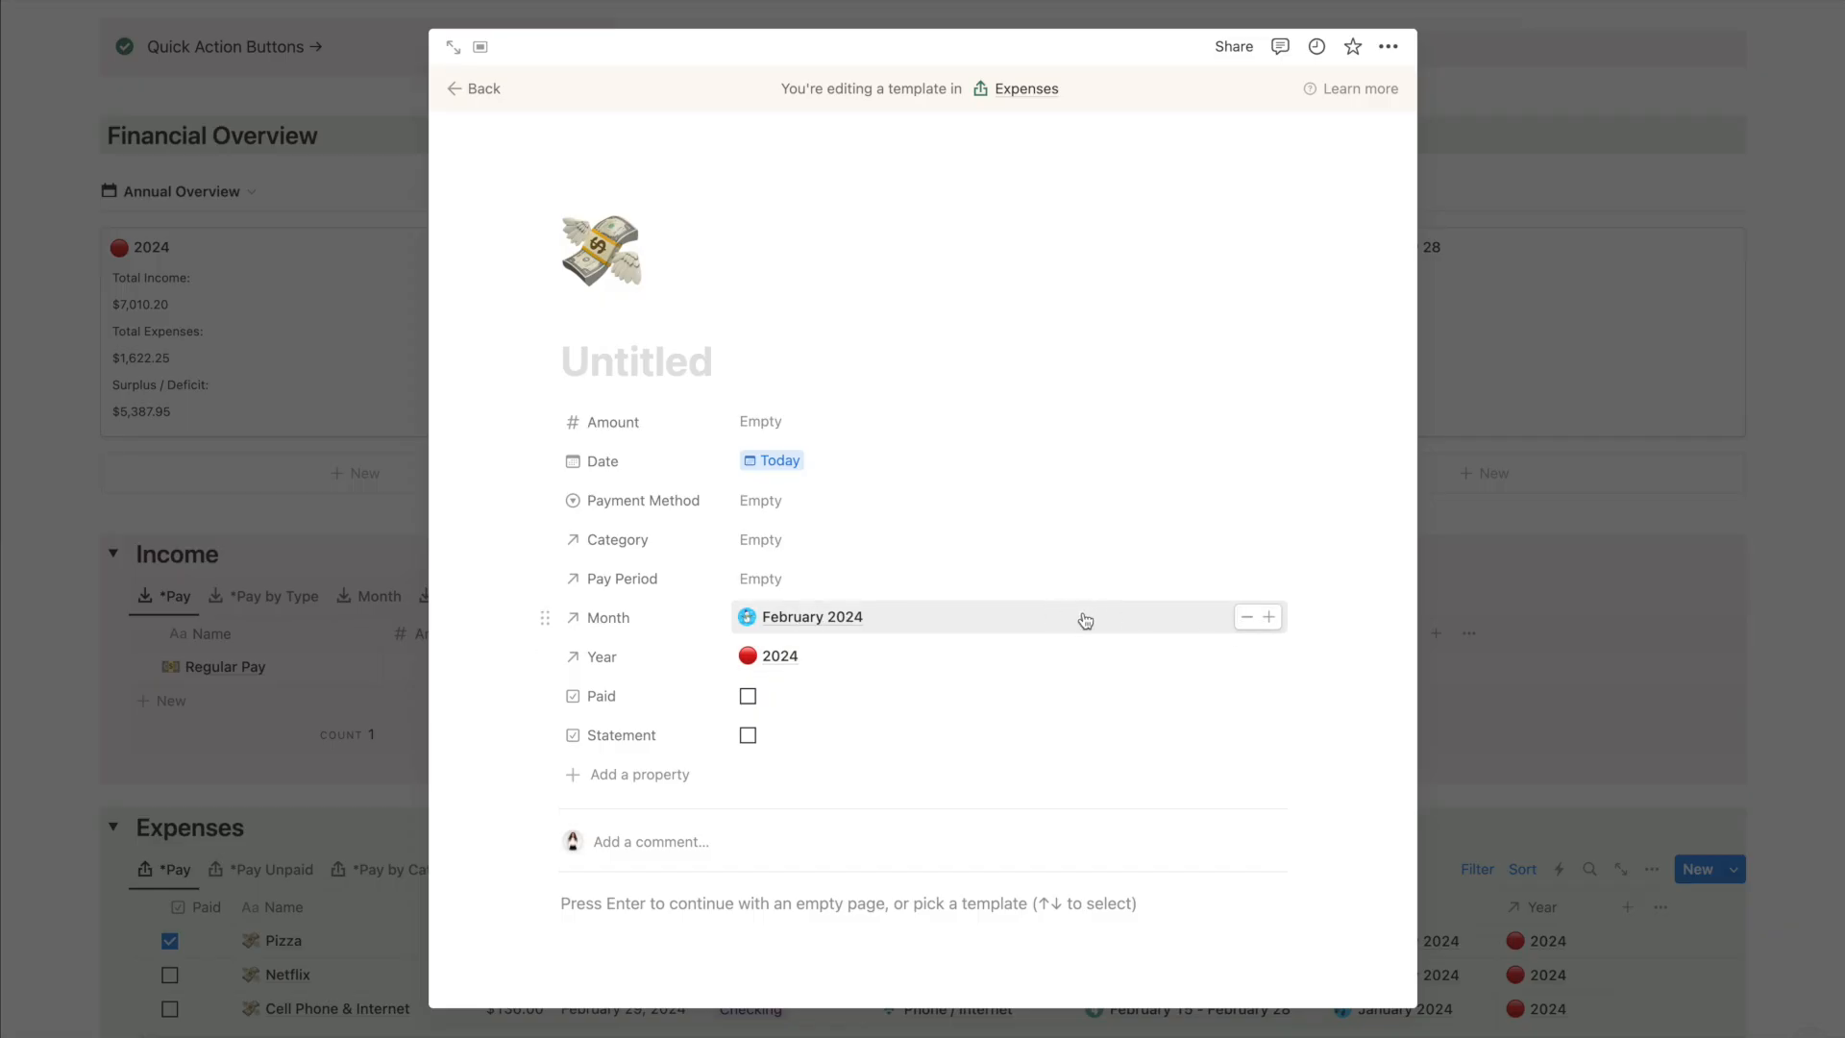
pyautogui.click(1564, 399)
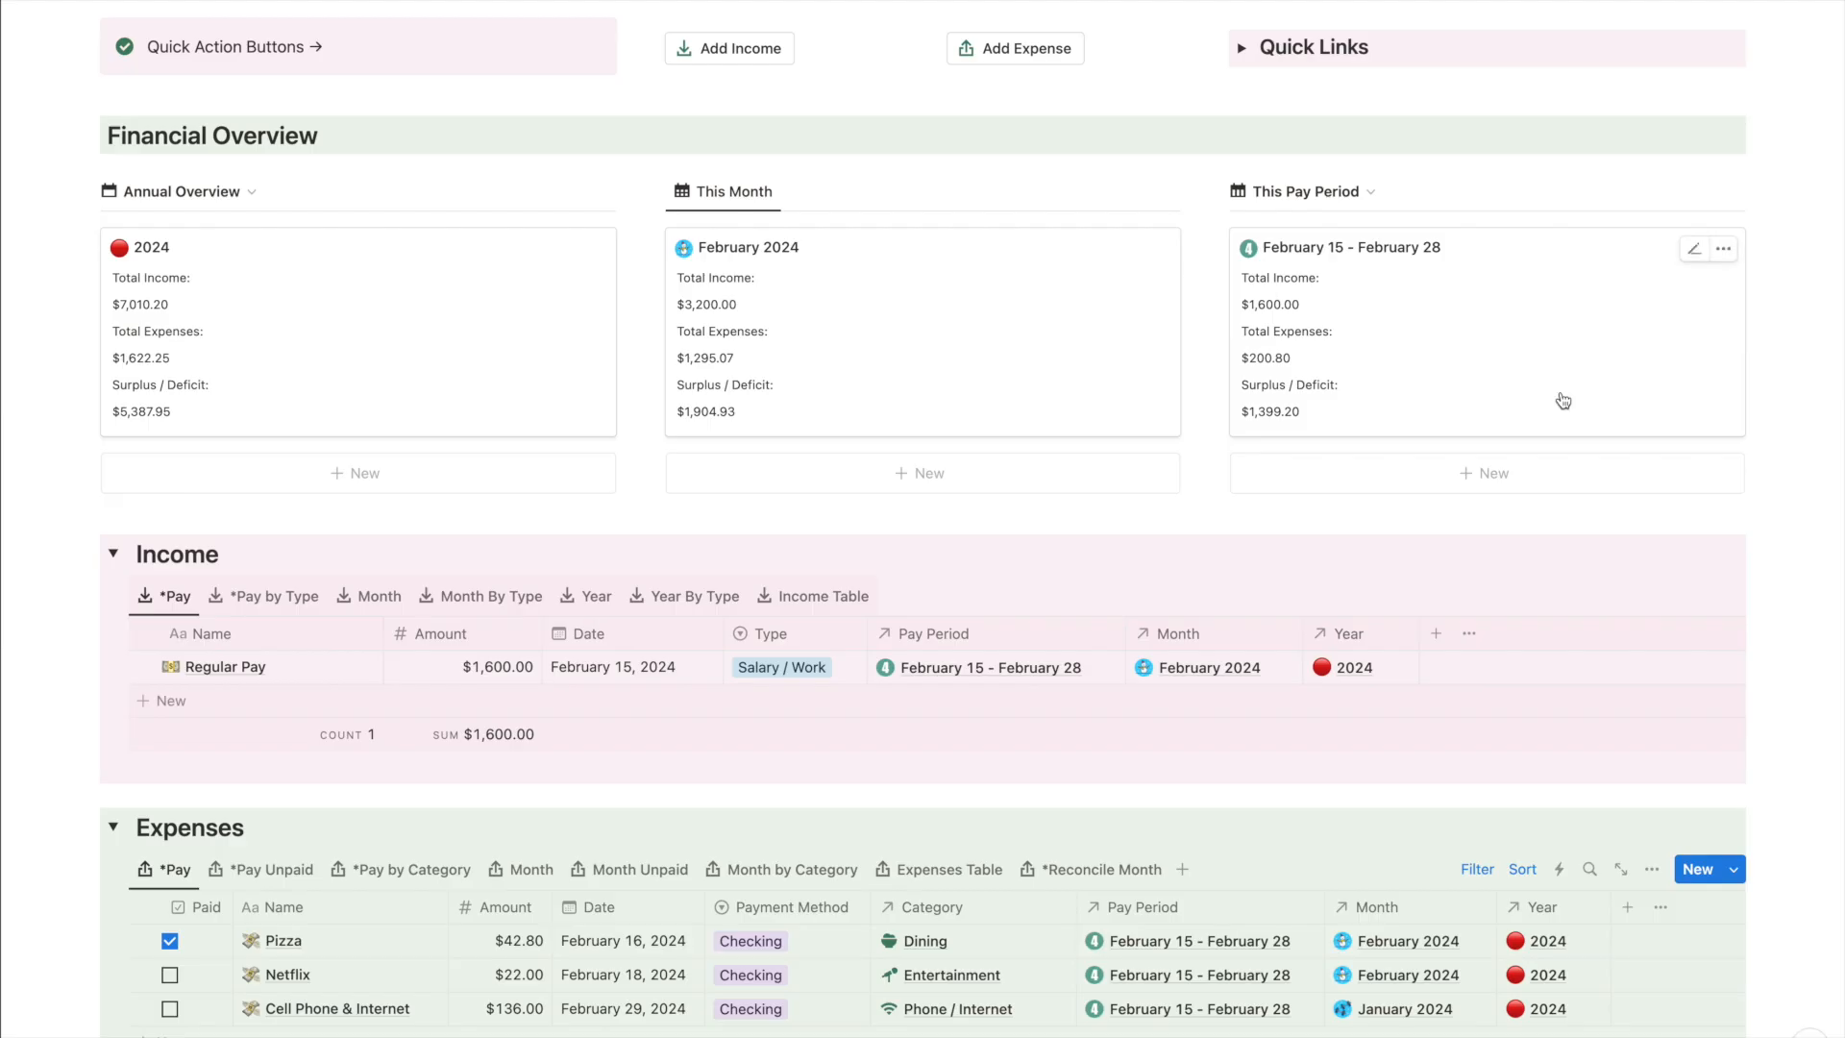
pyautogui.click(1005, 50)
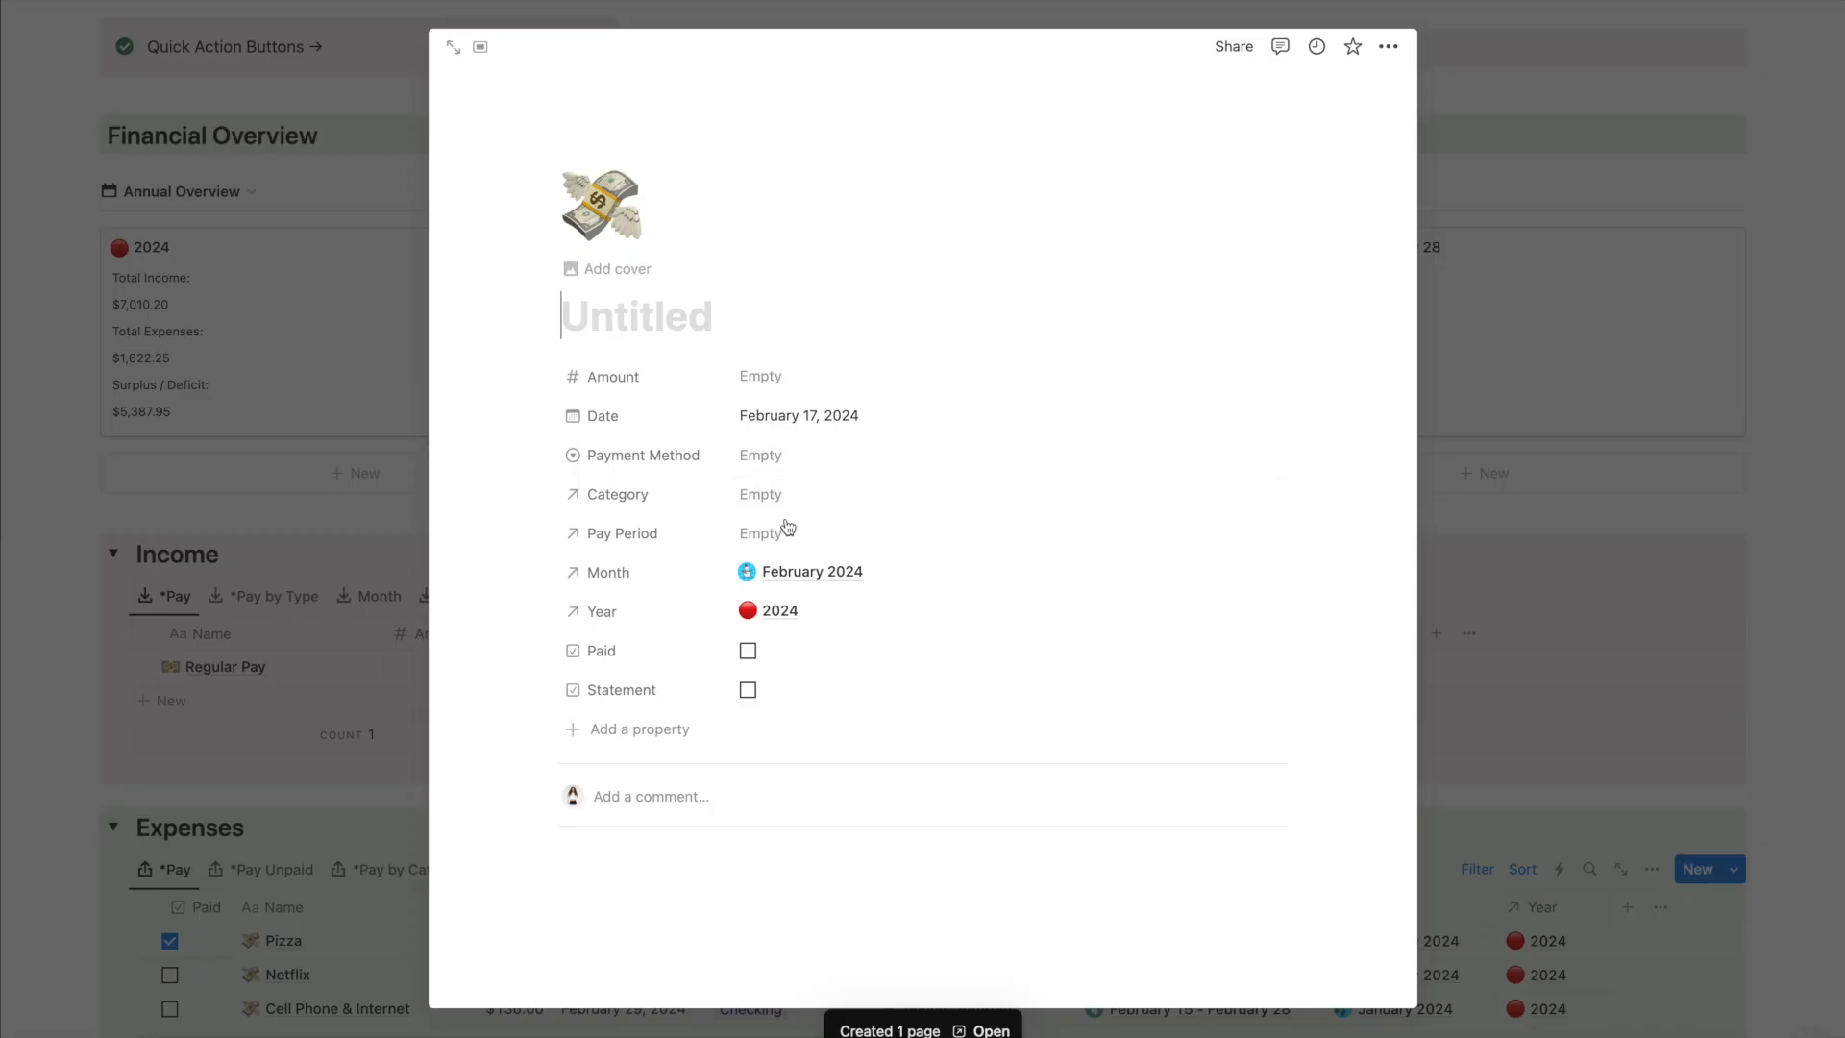
pyautogui.click(1775, 467)
# Configure the Add Expense button to mark the Paid property as checked, and add a blank expense to test it
pyautogui.scroll(2, 1113, 18)
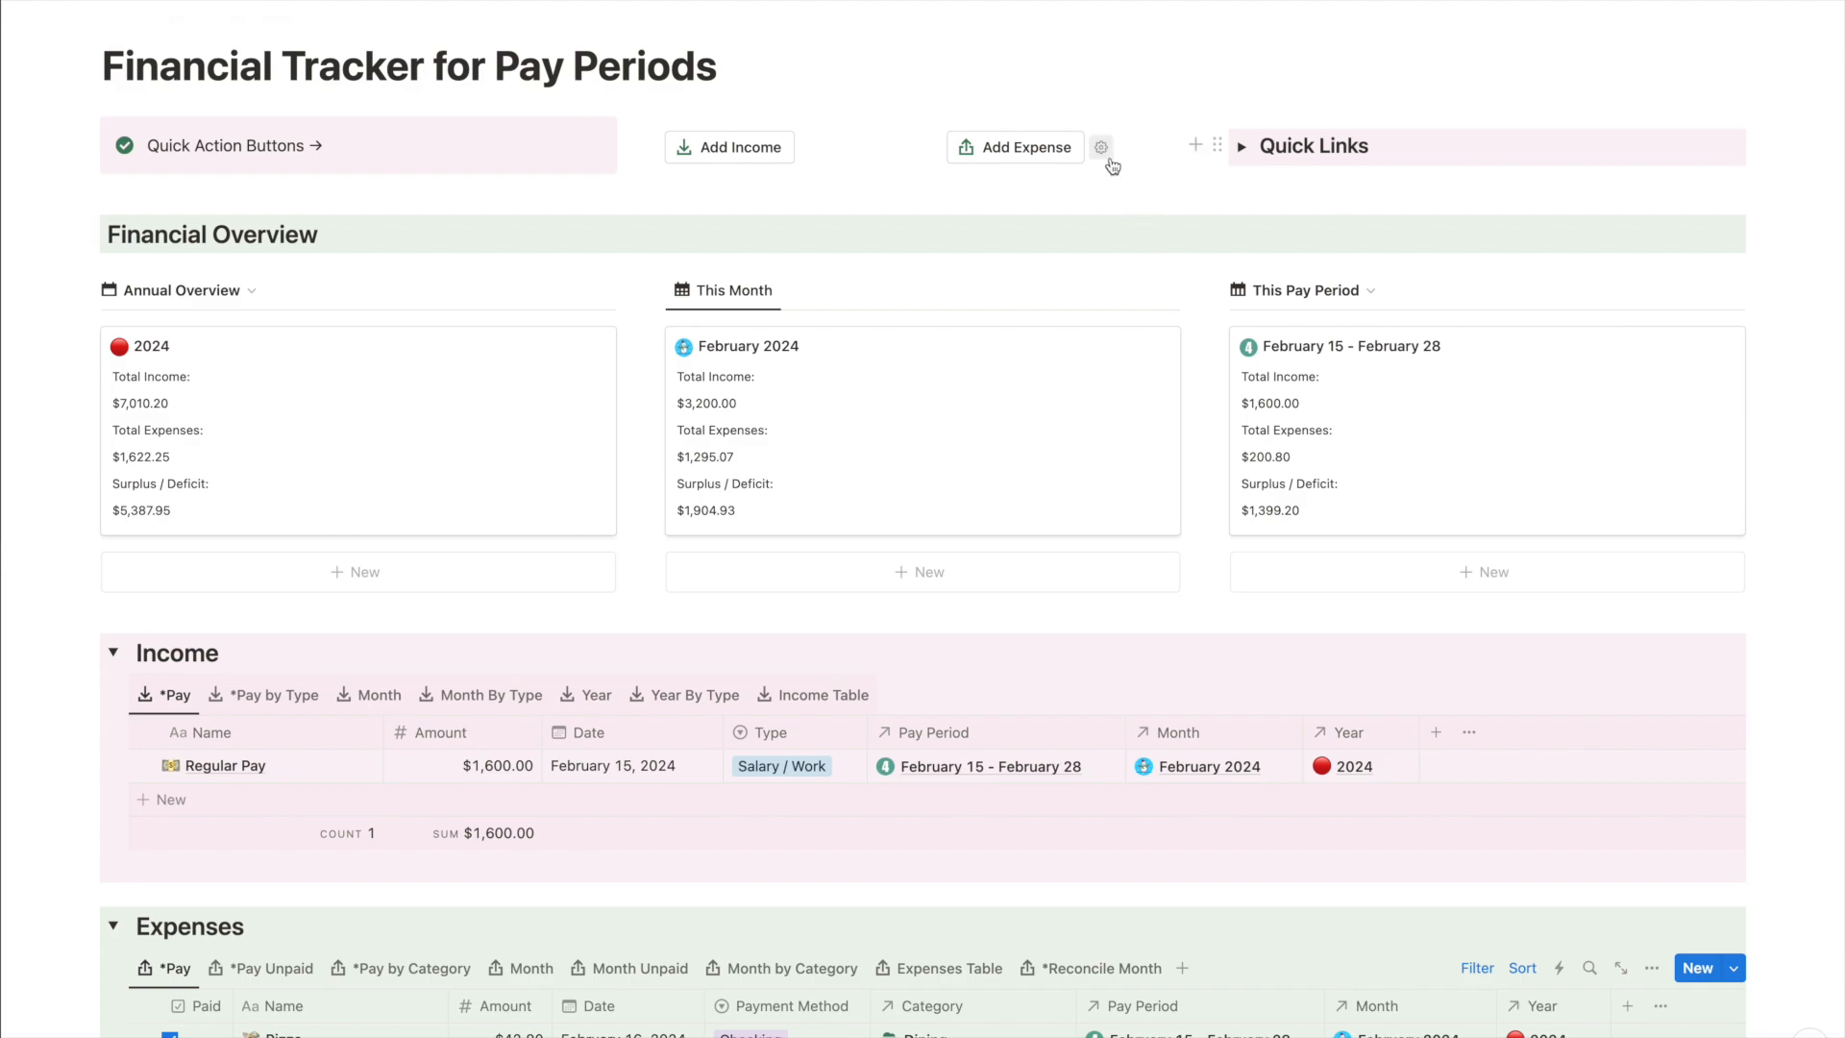
pyautogui.click(1102, 150)
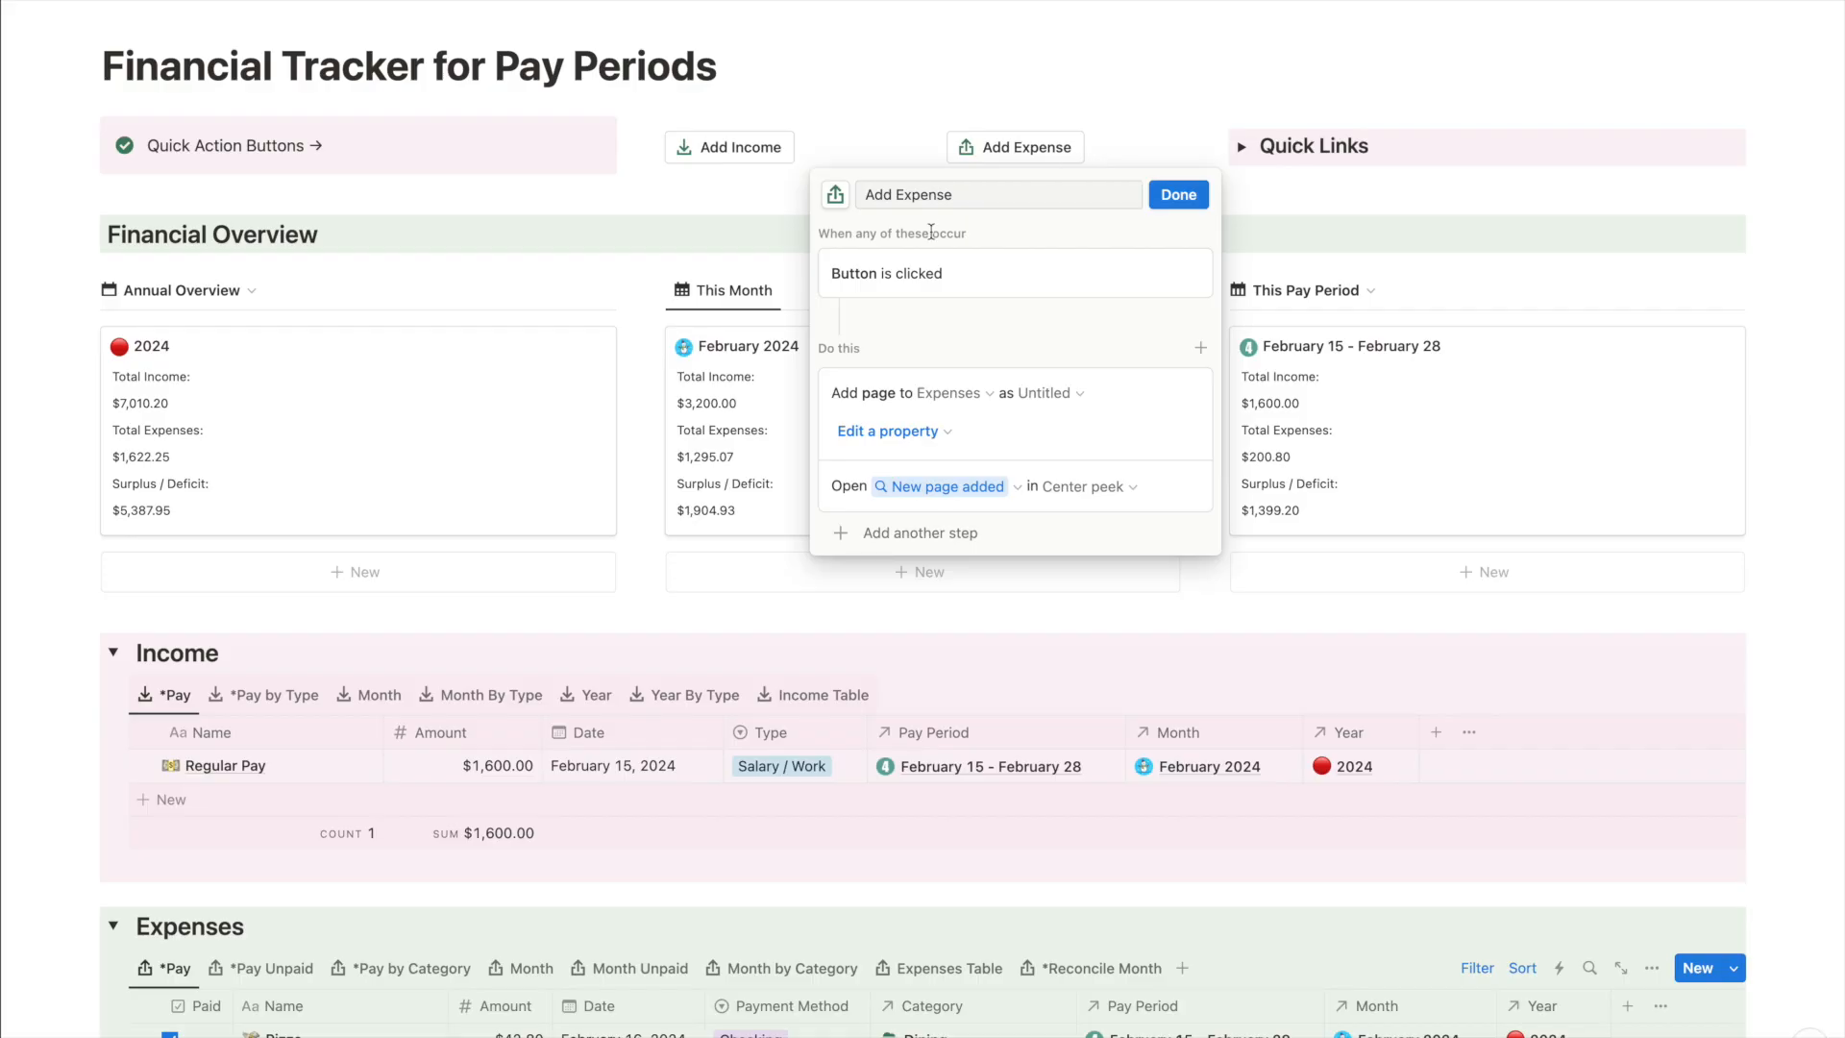
pyautogui.click(894, 435)
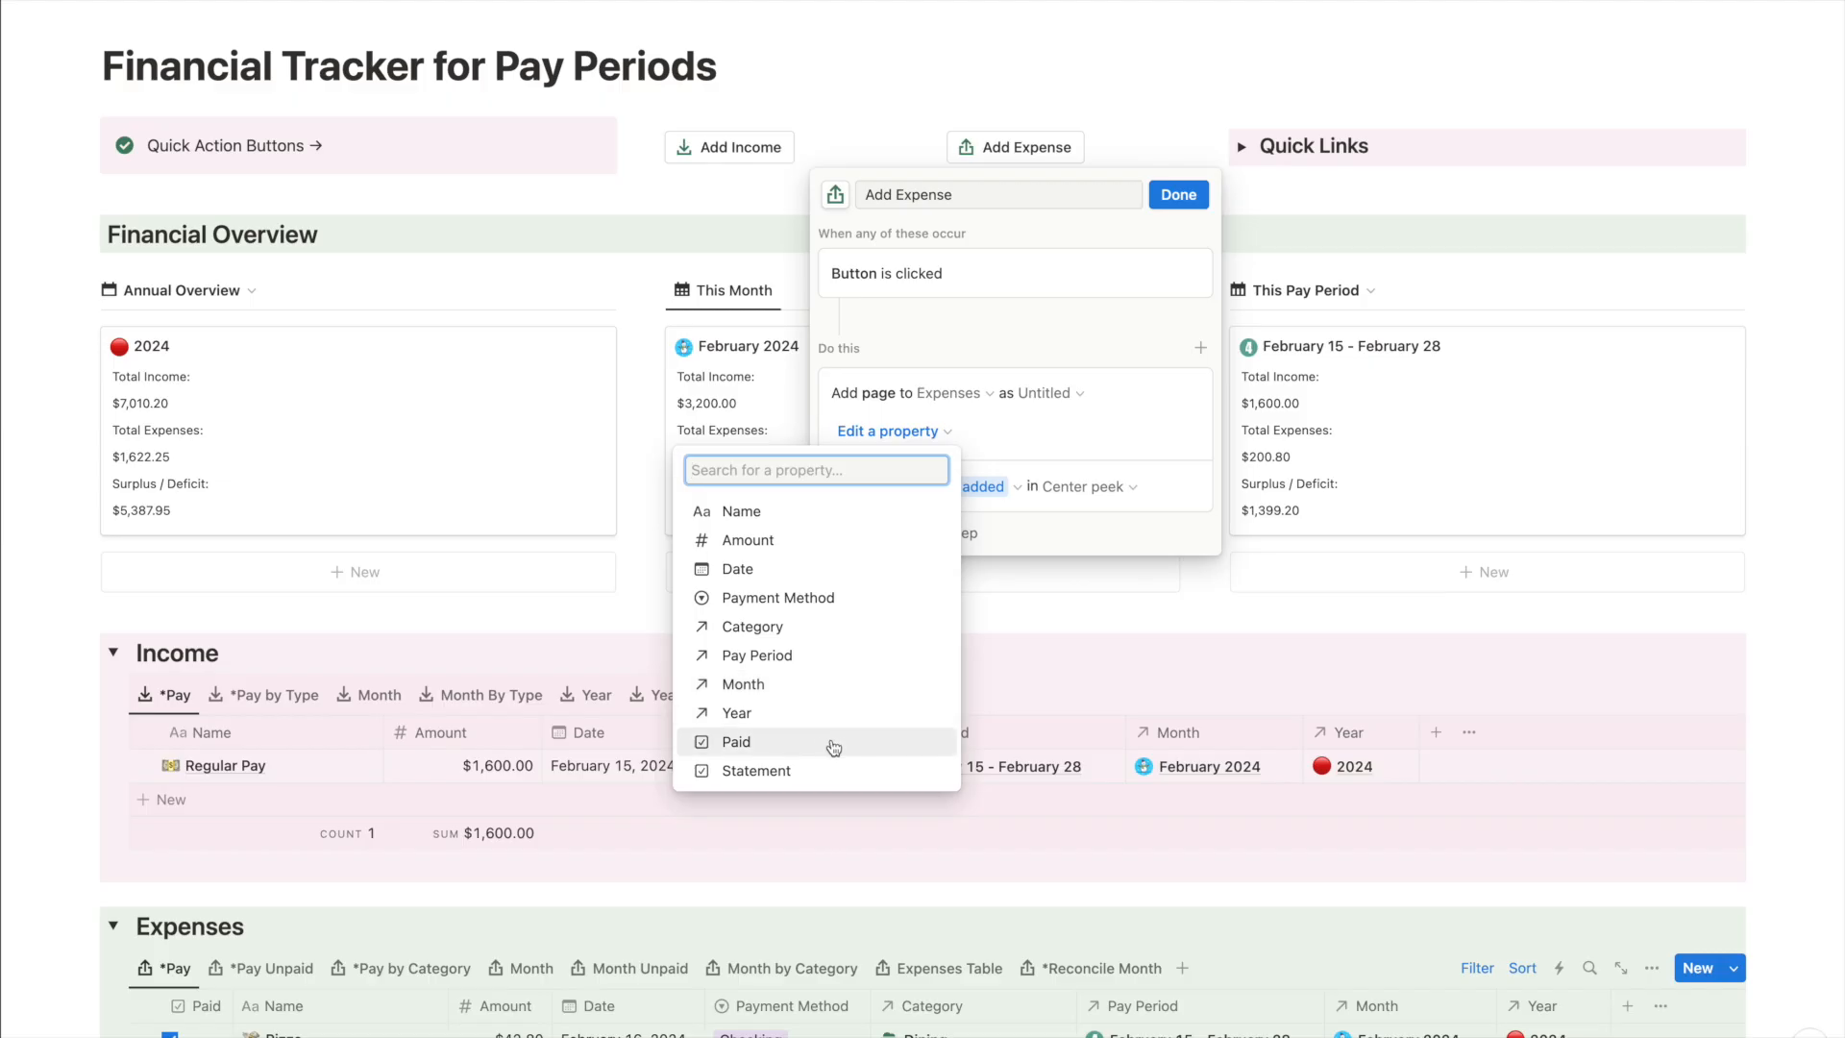
pyautogui.click(834, 744)
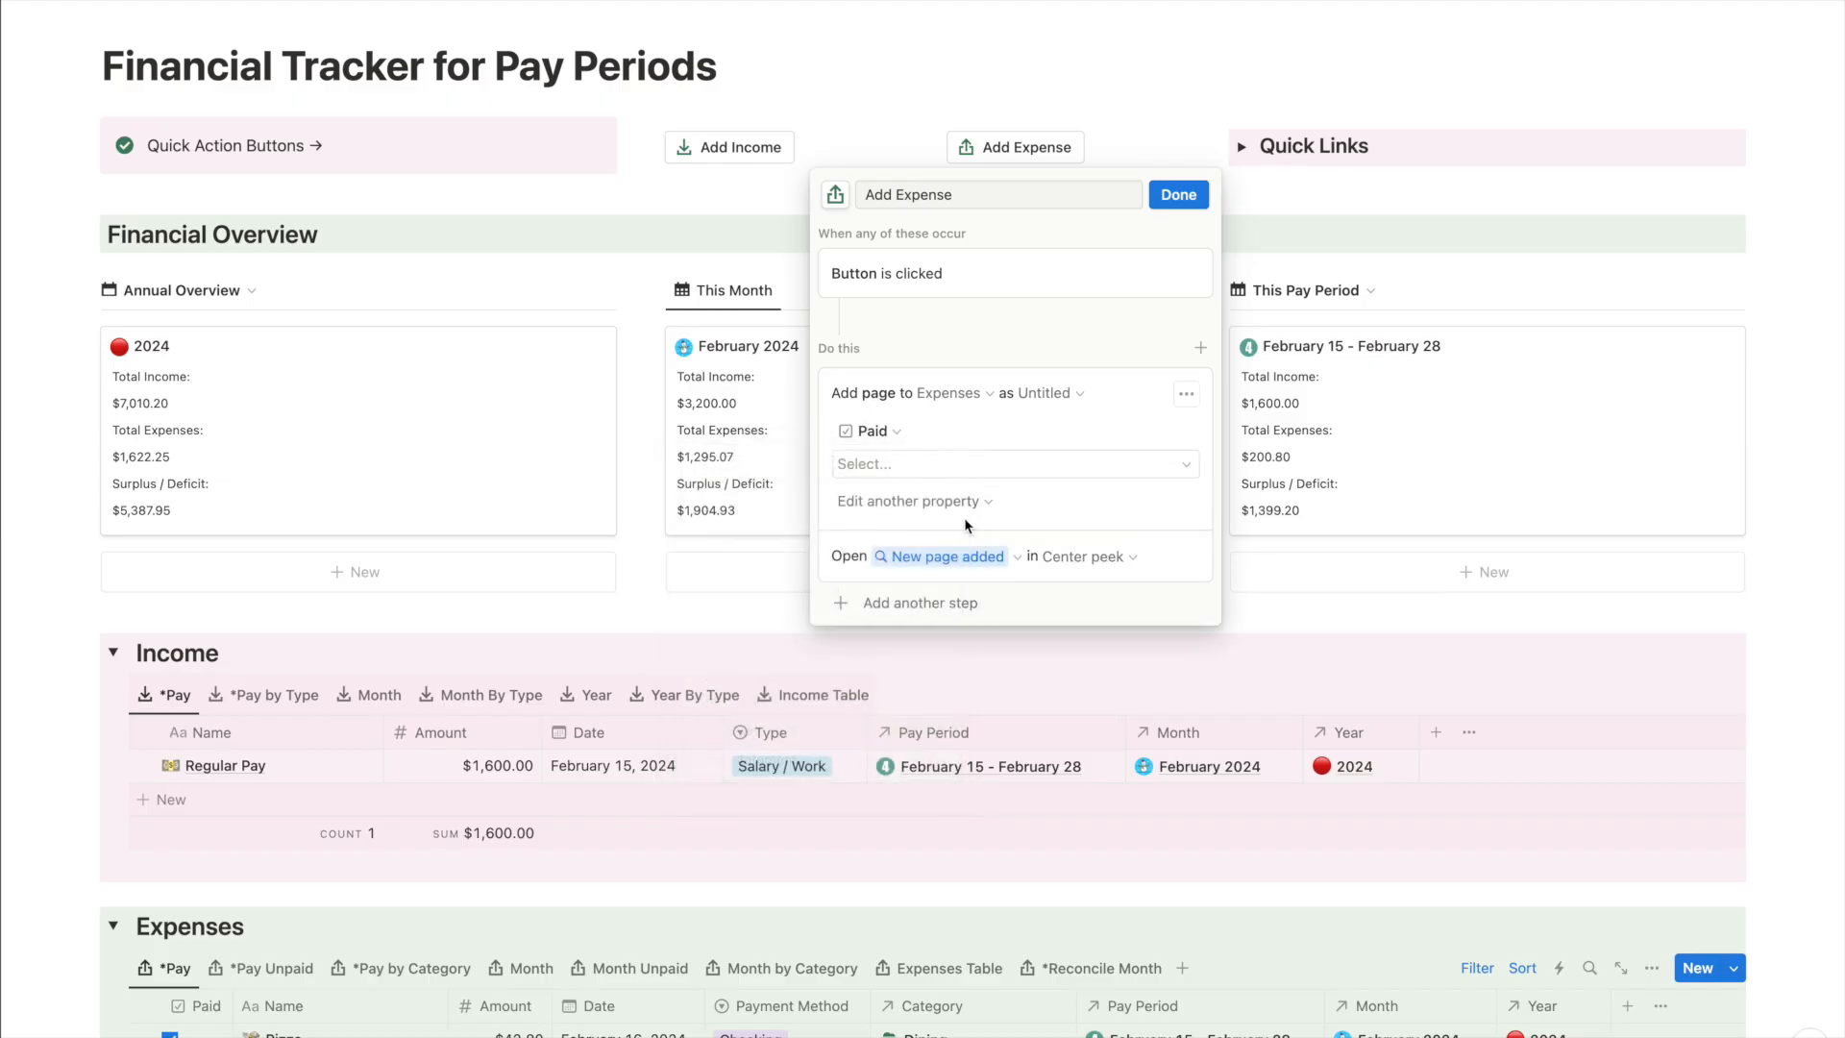
pyautogui.click(990, 464)
pyautogui.click(999, 563)
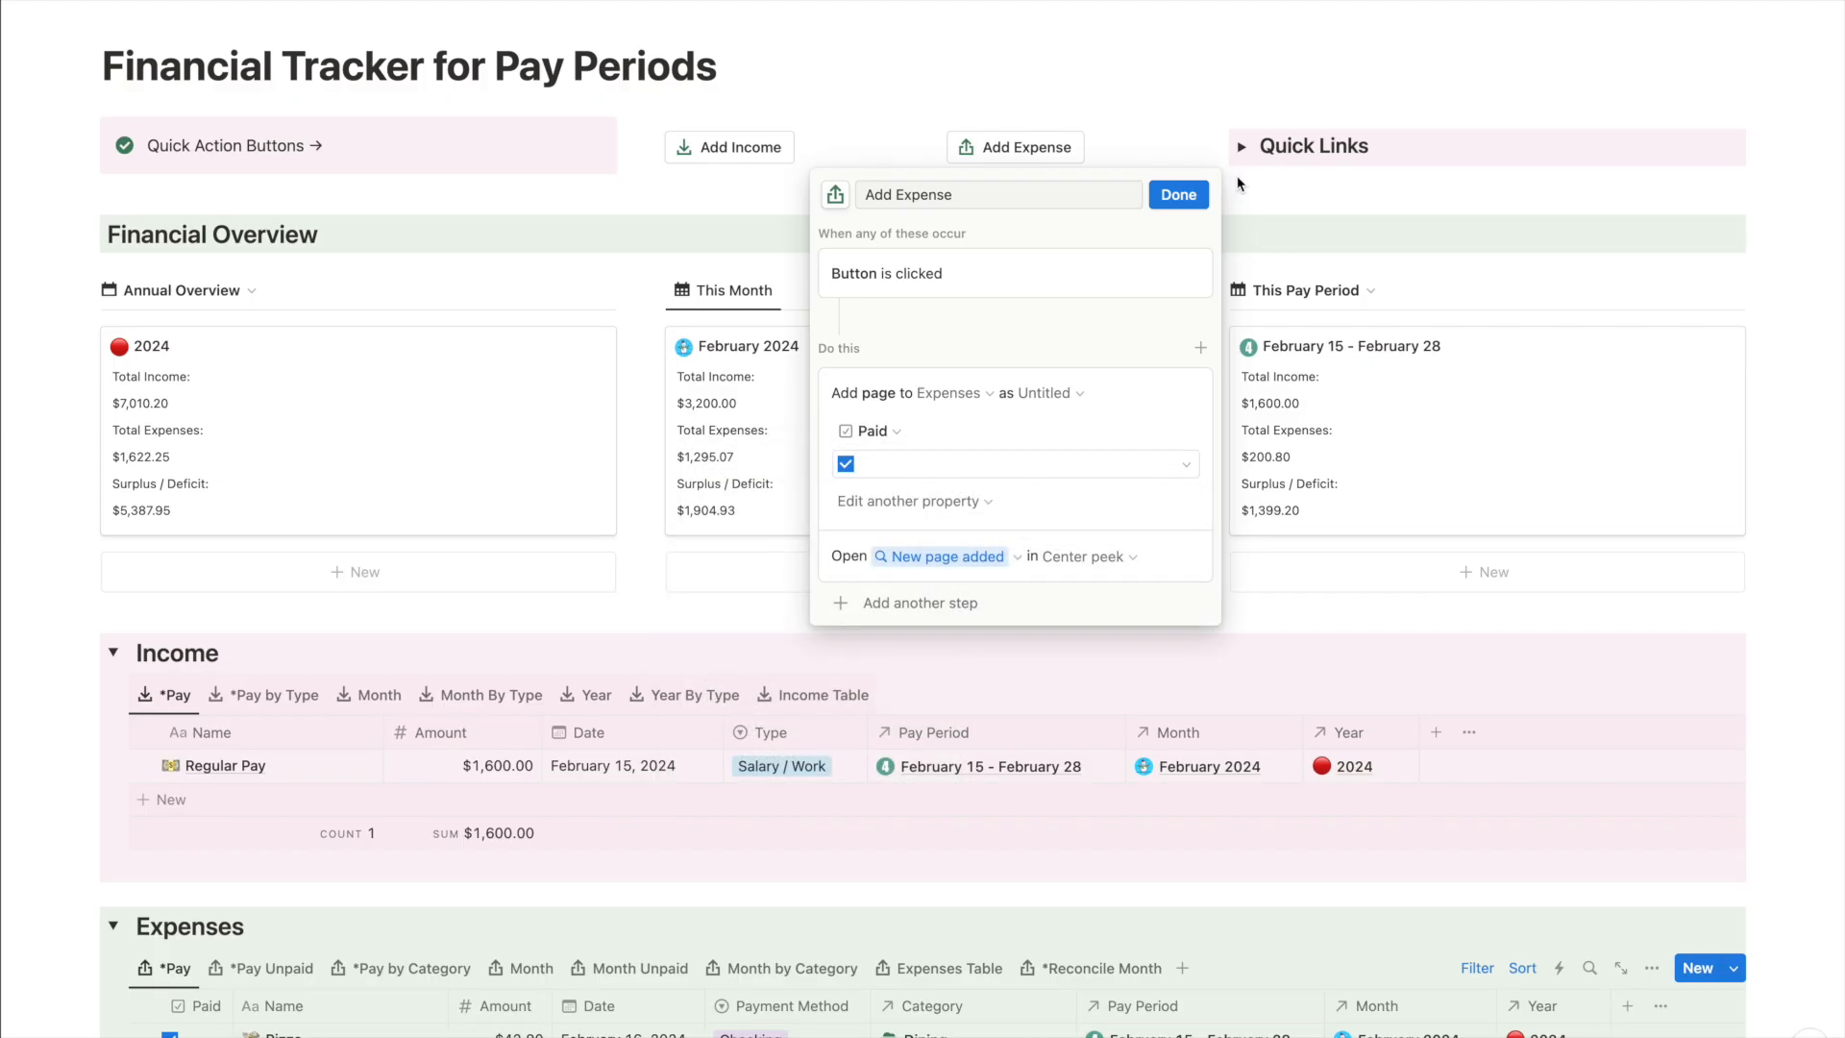
pyautogui.click(1184, 195)
pyautogui.click(1069, 161)
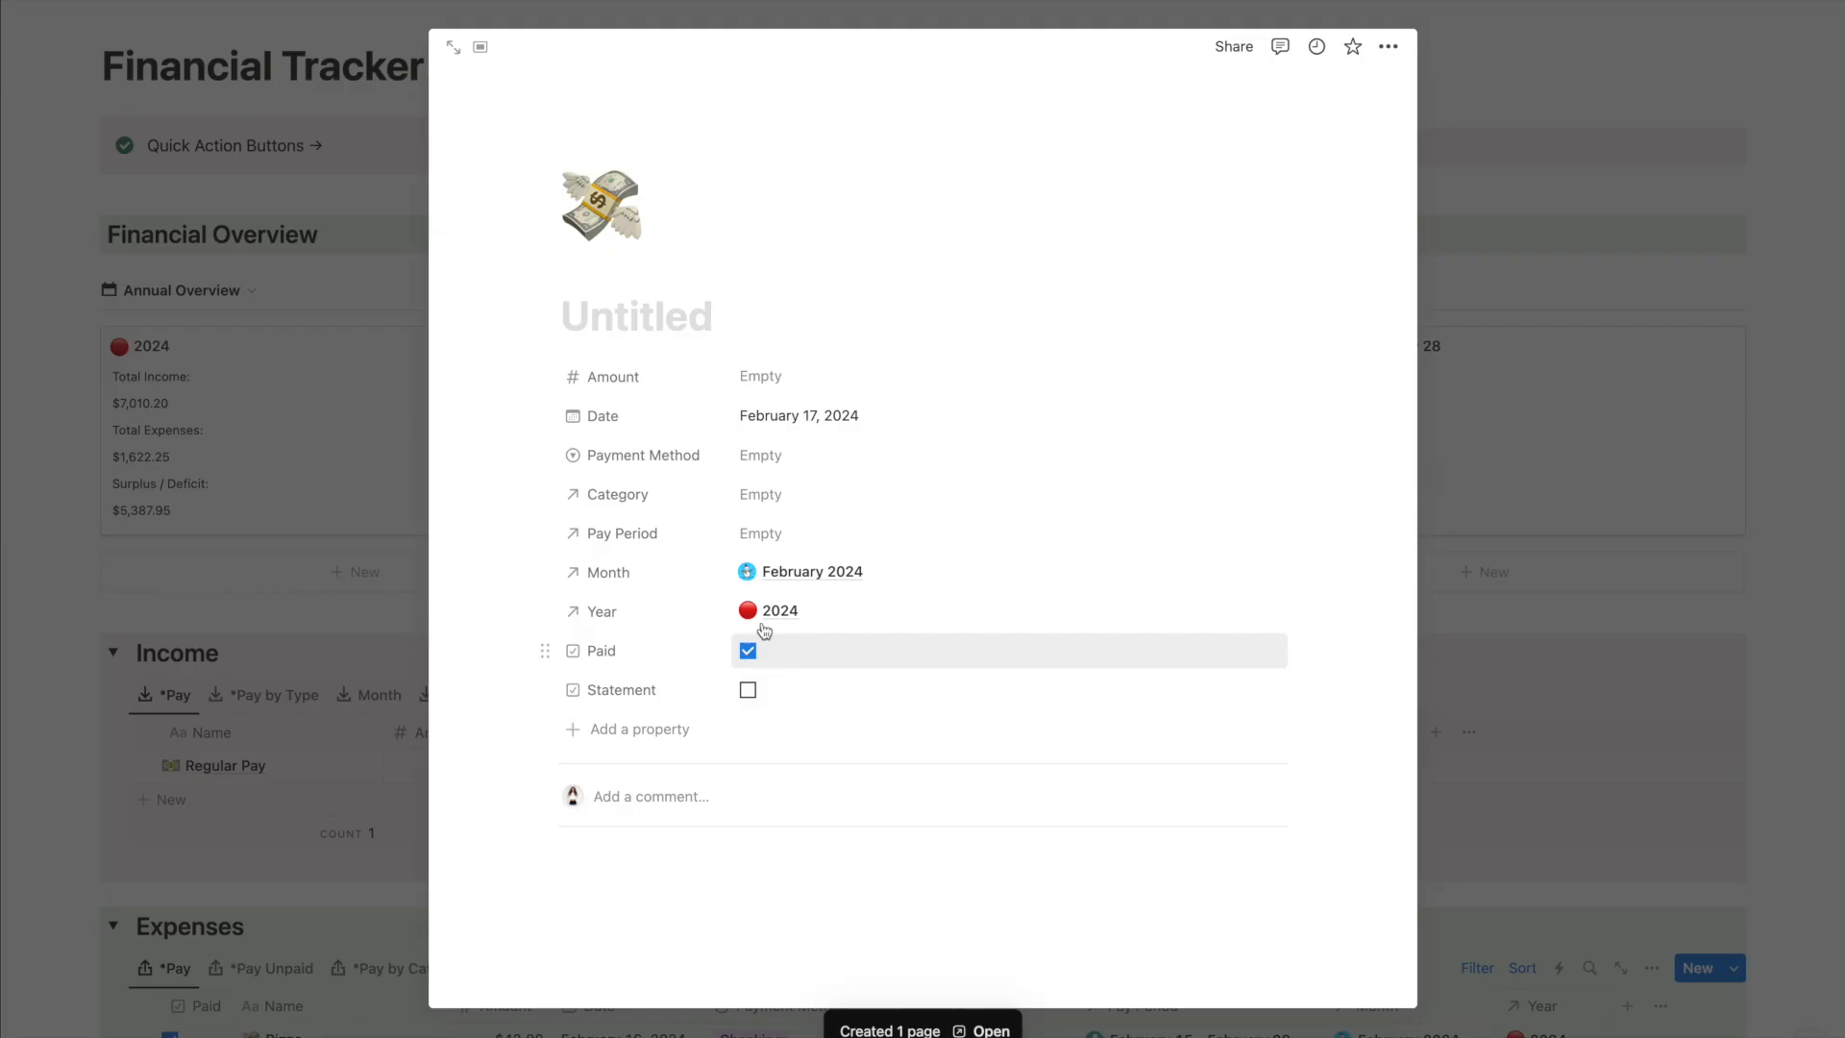
pyautogui.click(1787, 422)
# Show the filter settings of the *Pay views in both the Income and Expenses databases
pyautogui.scroll(-3, 1787, 423)
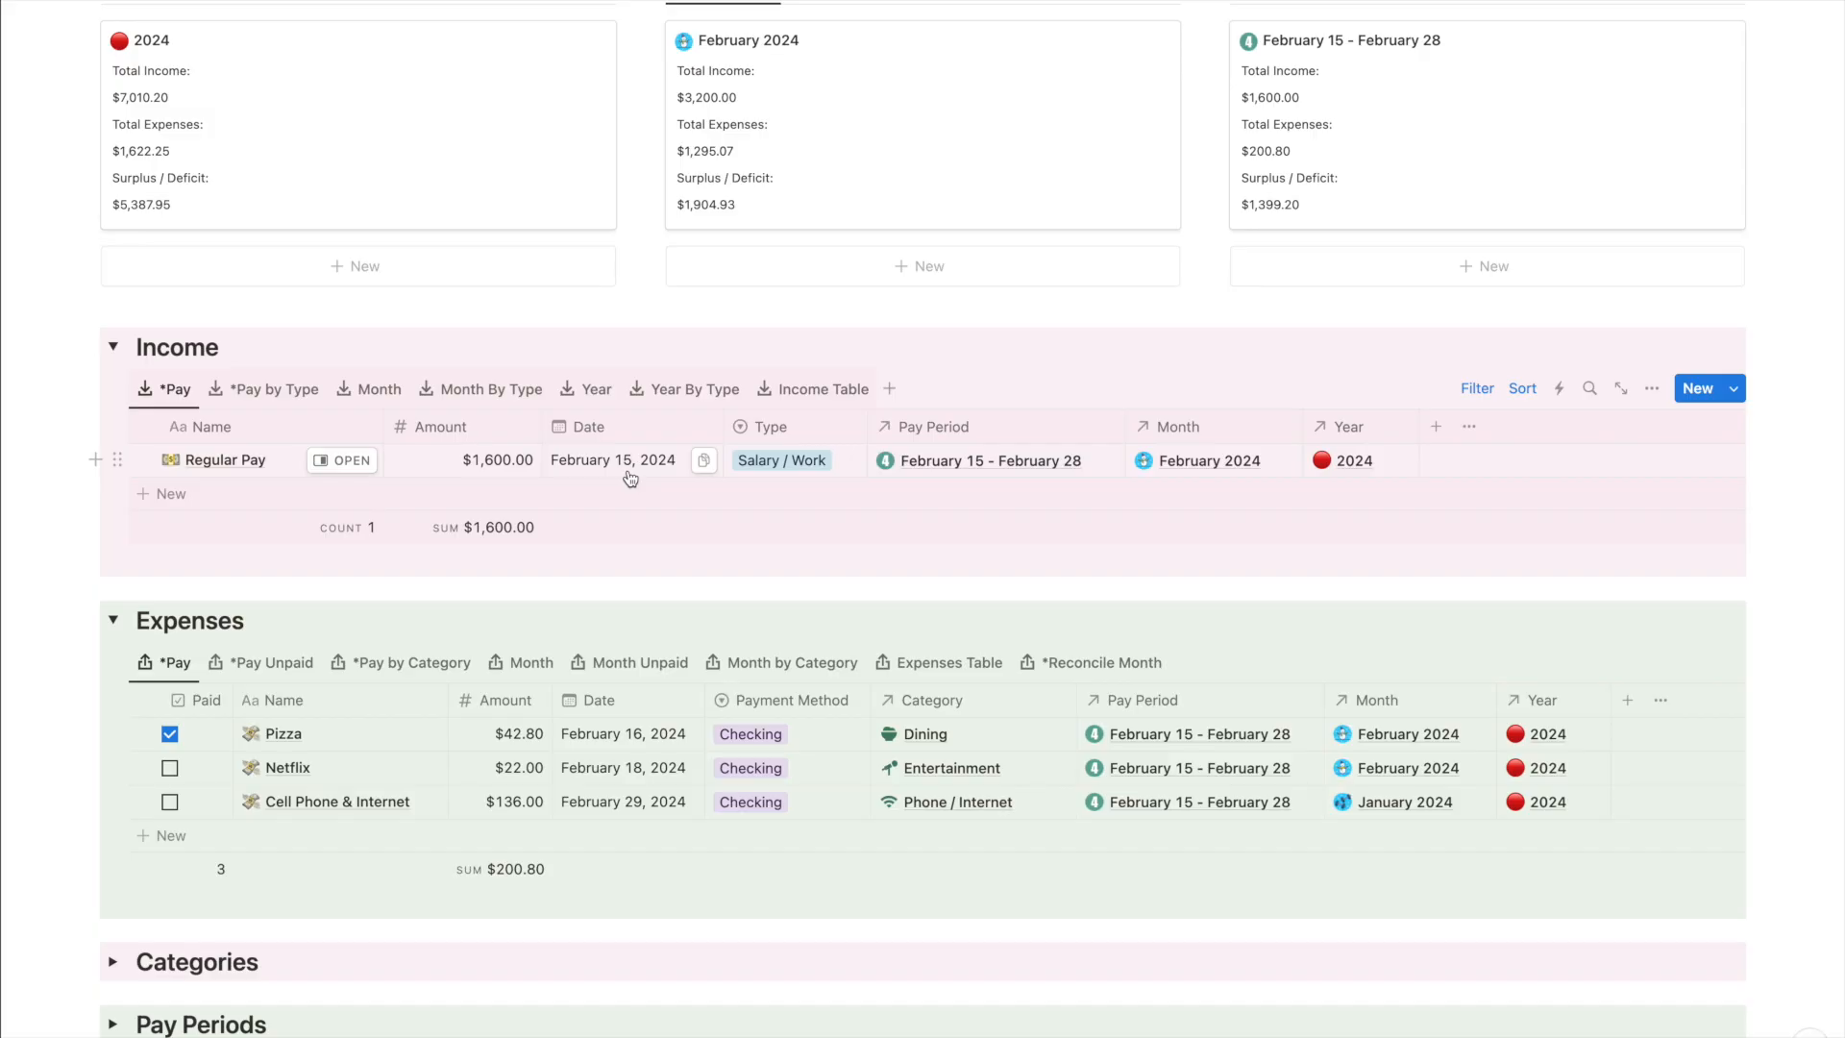
pyautogui.scroll(-1, 630, 478)
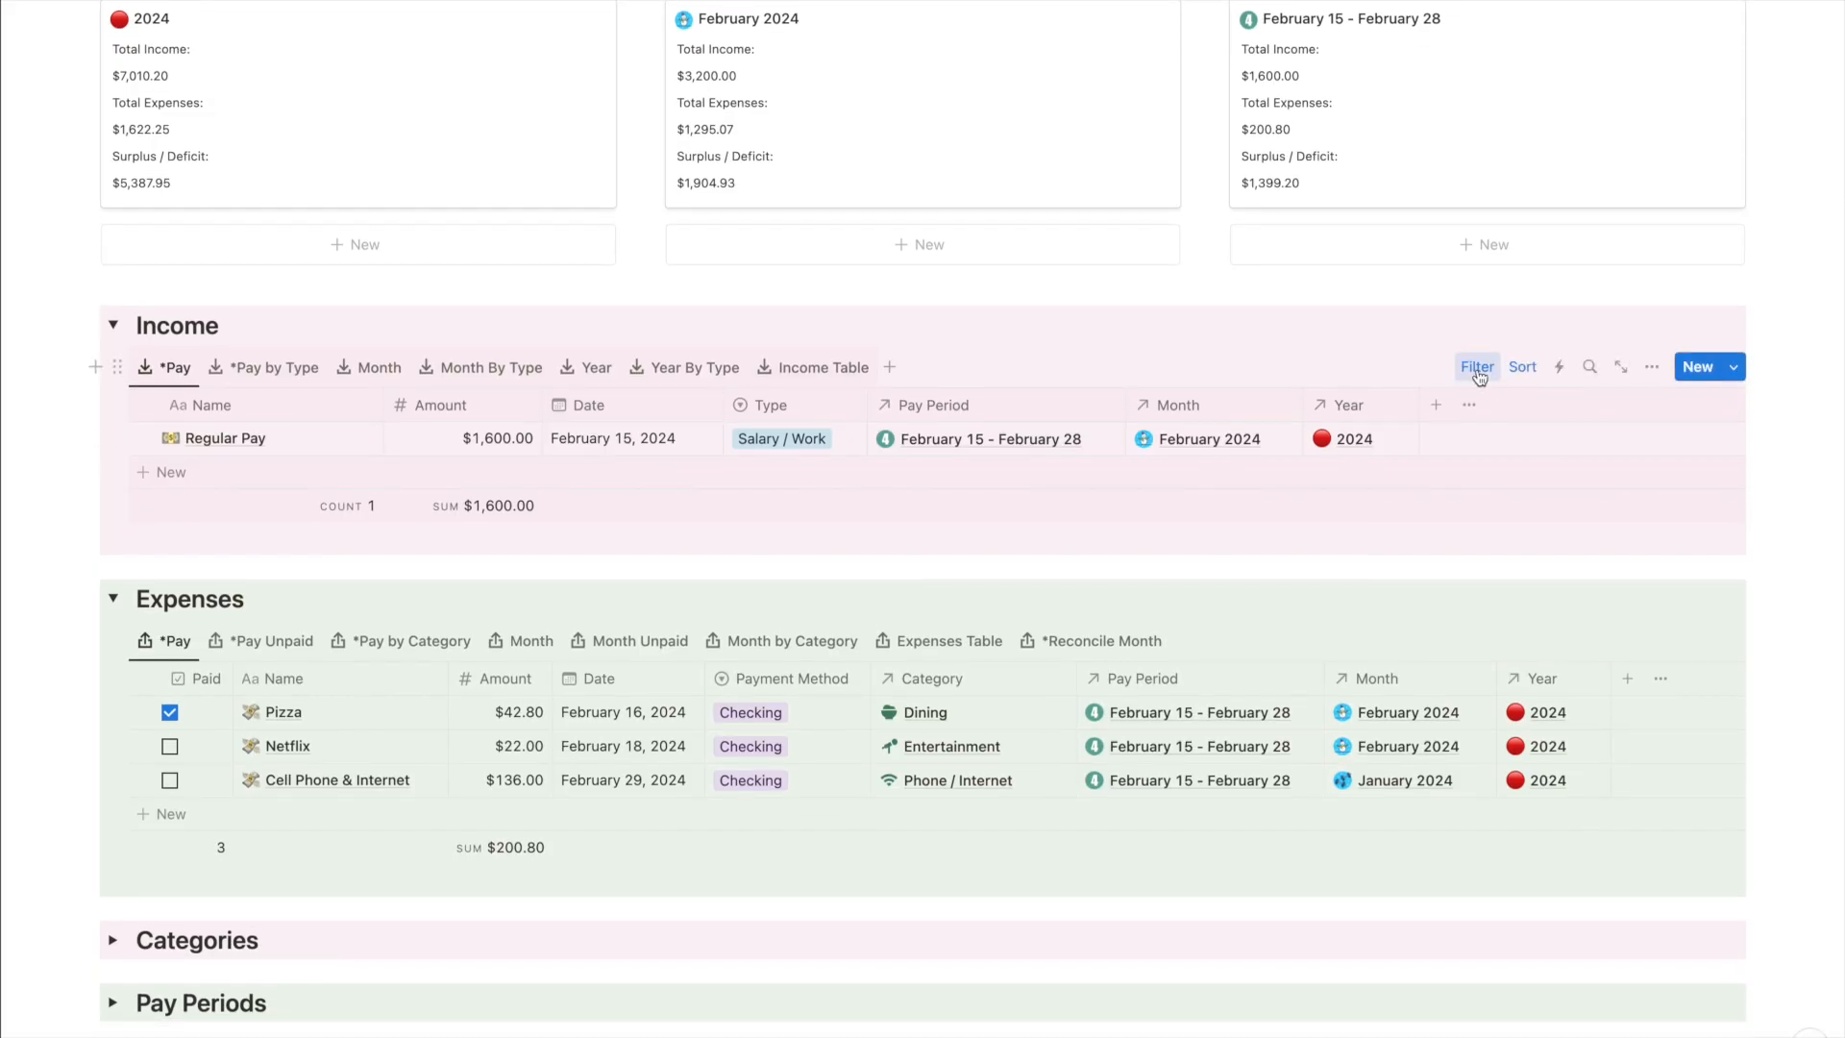
pyautogui.click(1477, 368)
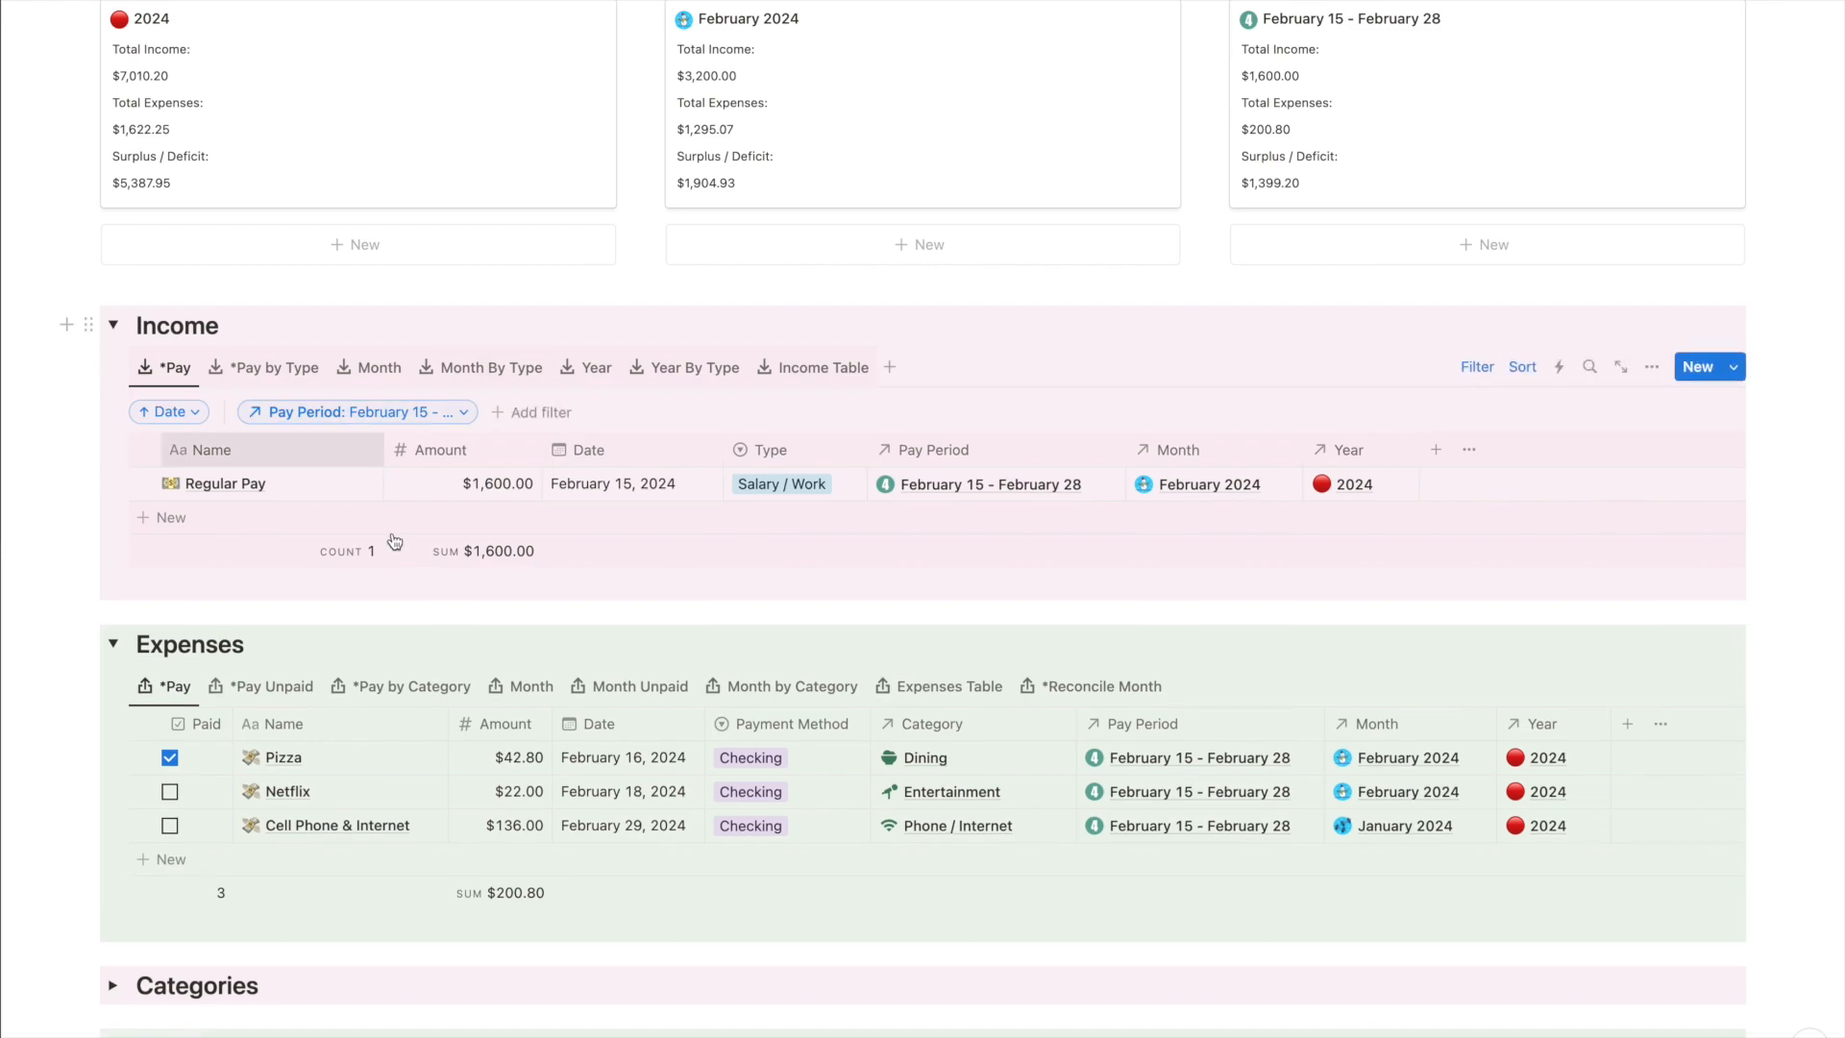
pyautogui.click(1476, 699)
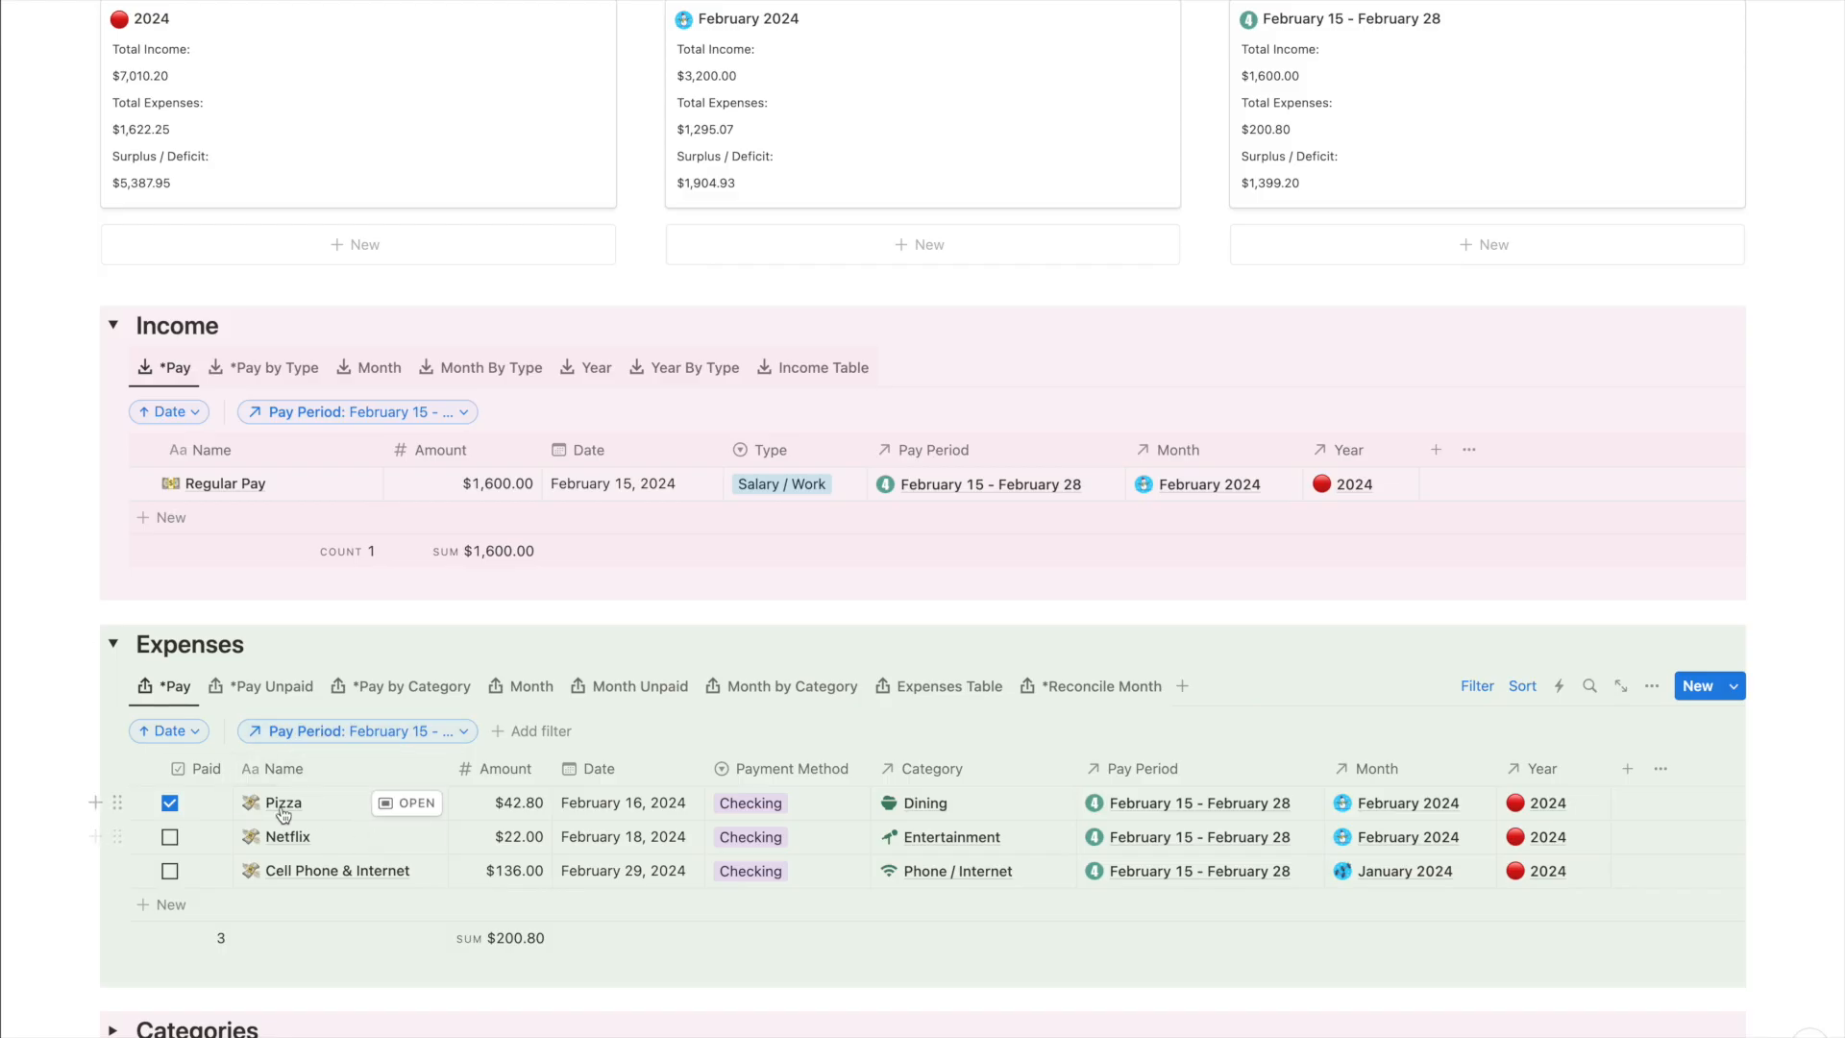
# Delete the three blank test expenses from the Expenses Table view, including the two dated February 17, 2024
pyautogui.scroll(-3, 356, 870)
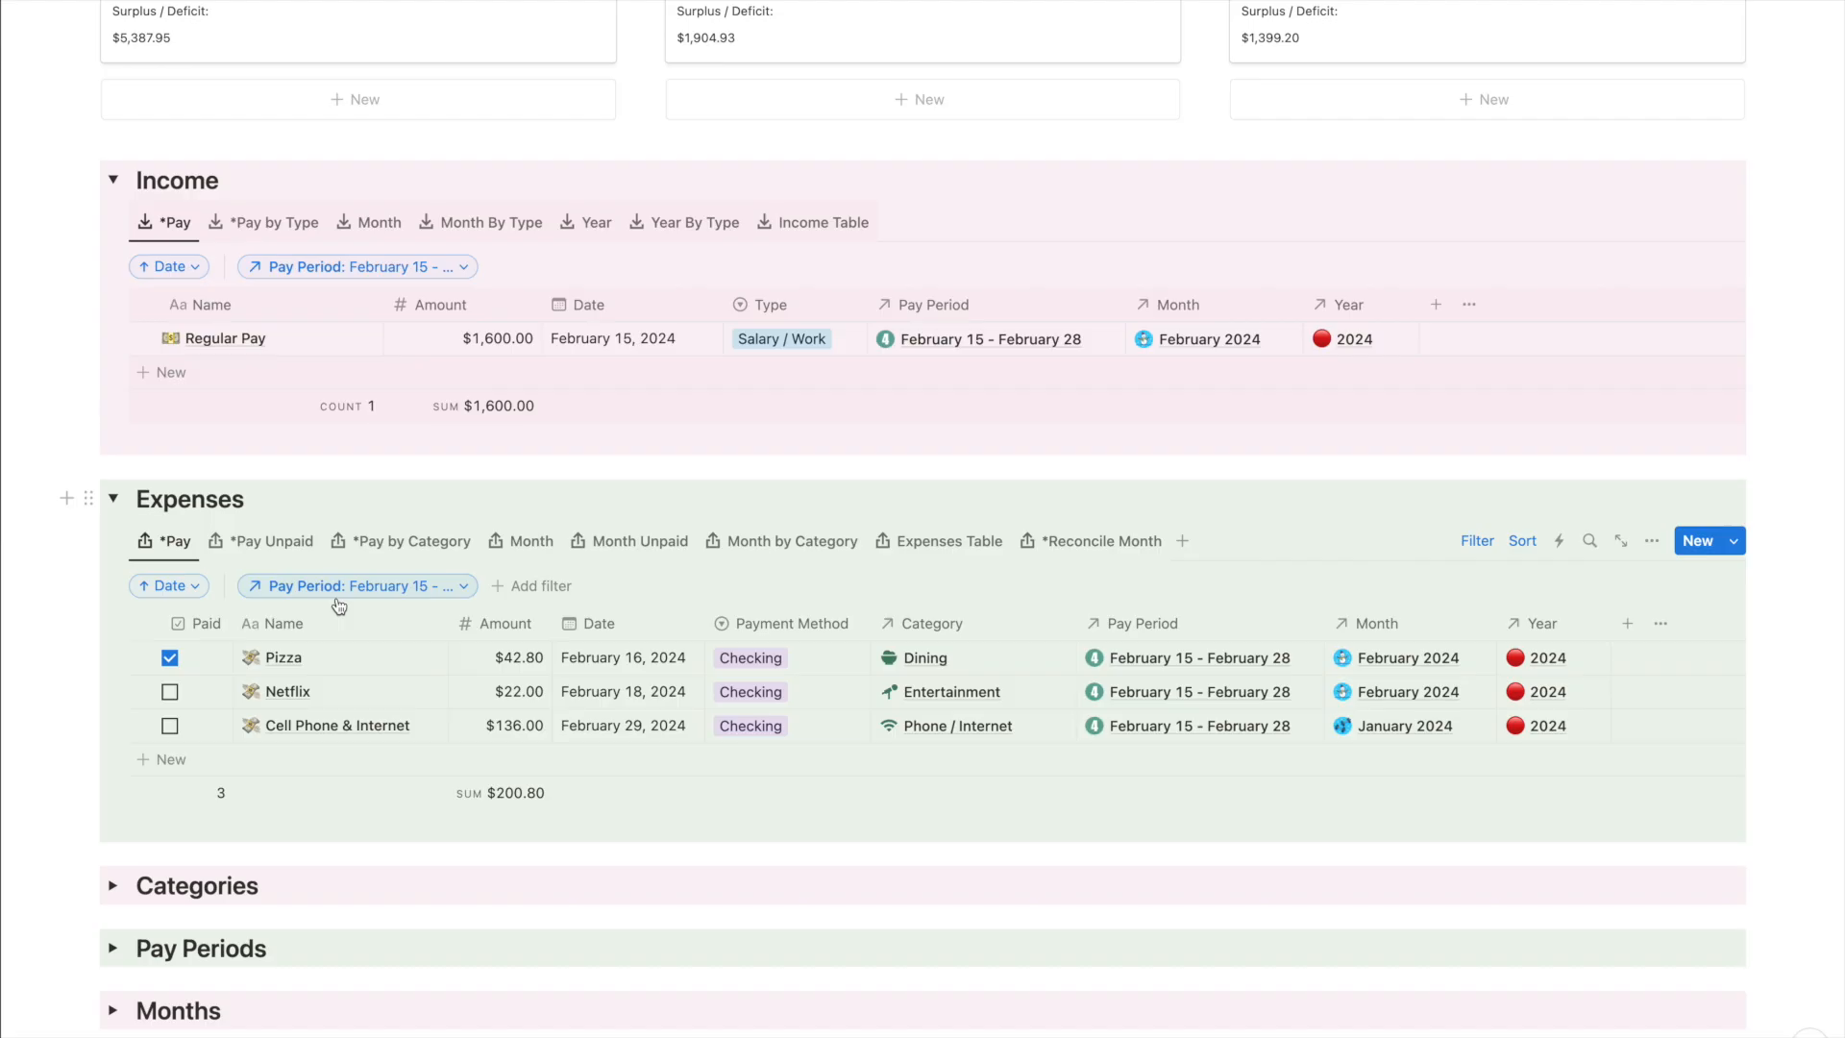
pyautogui.scroll(-2, 339, 605)
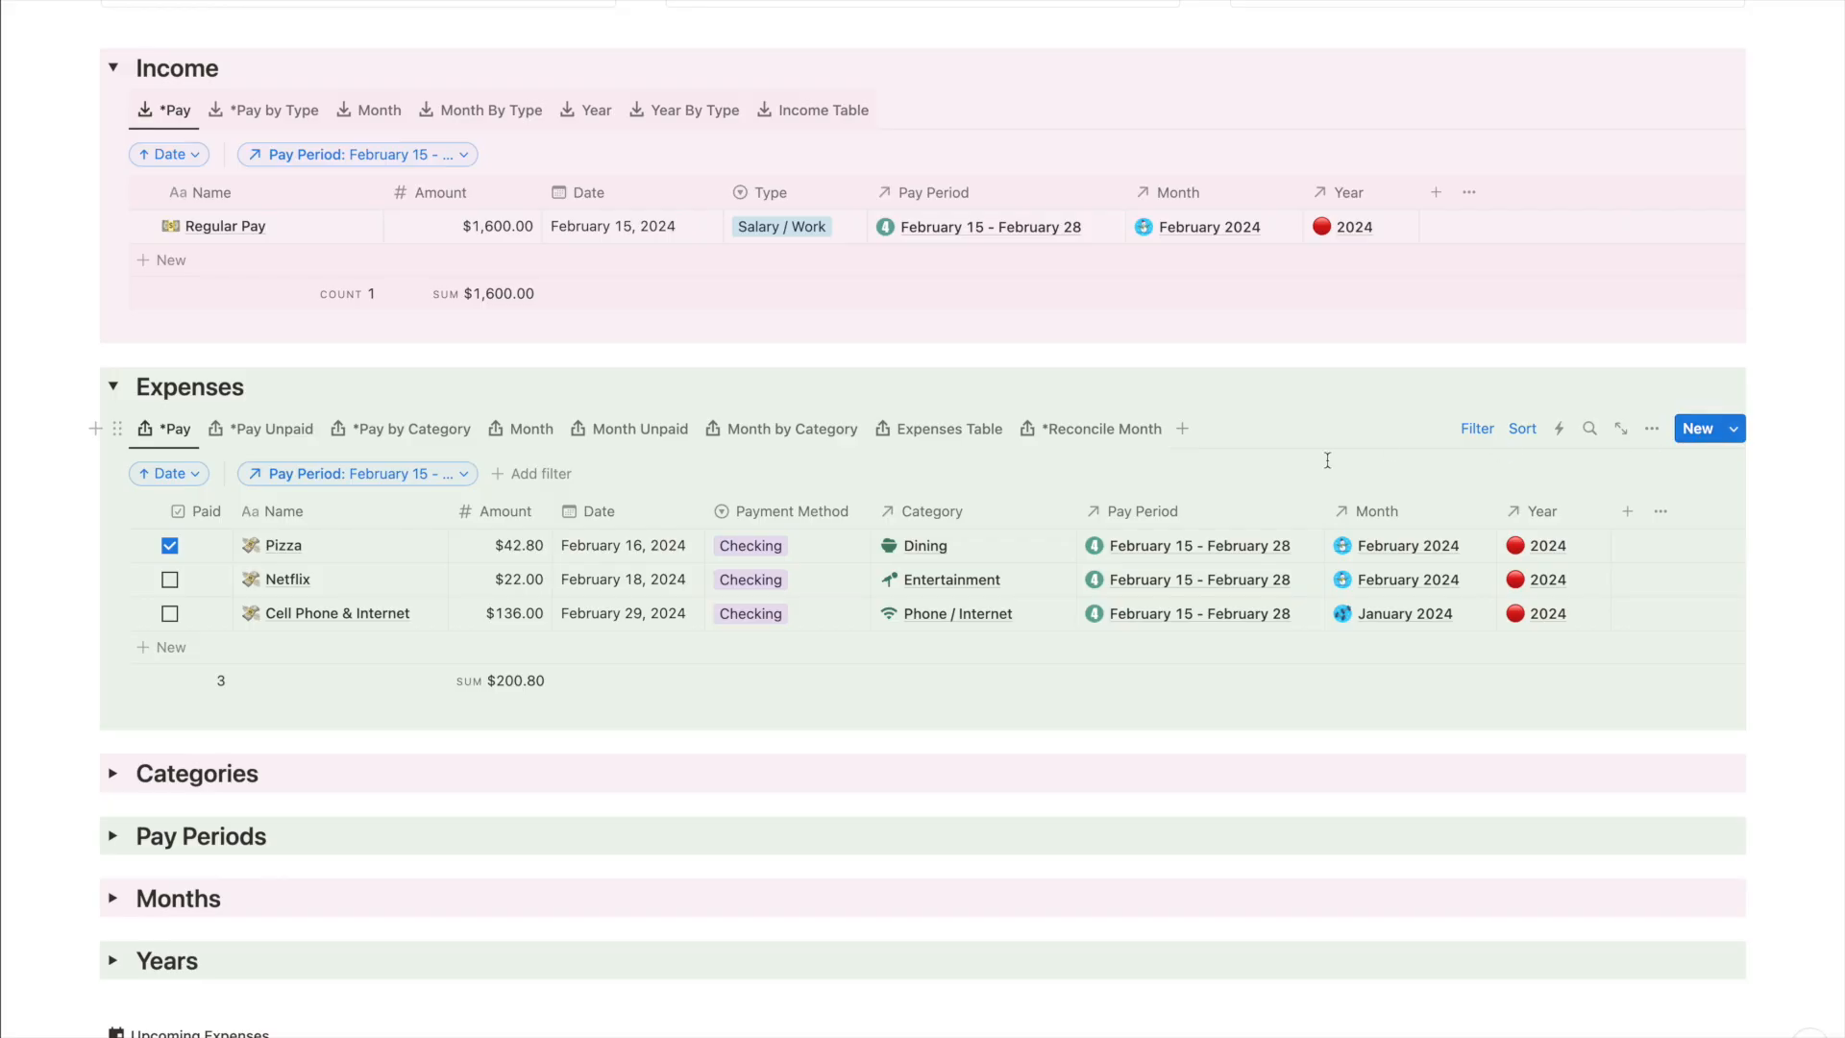
pyautogui.click(937, 435)
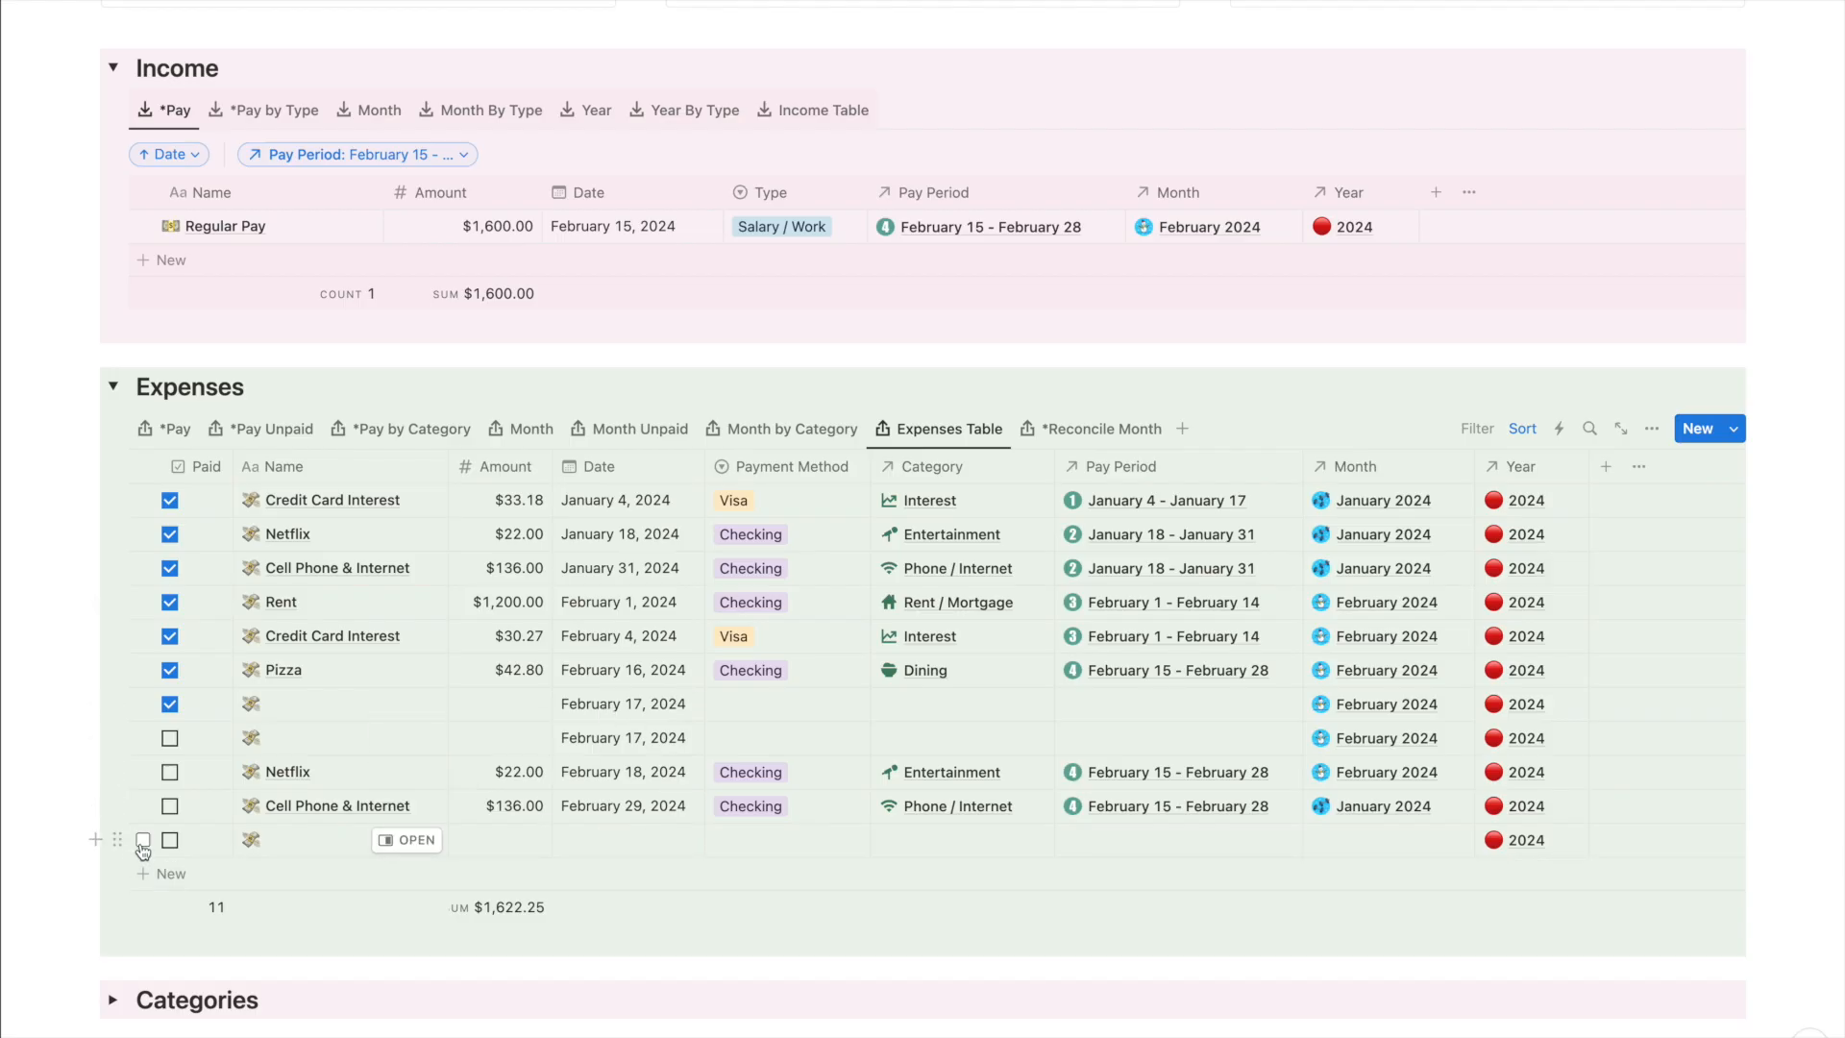
pyautogui.click(143, 841)
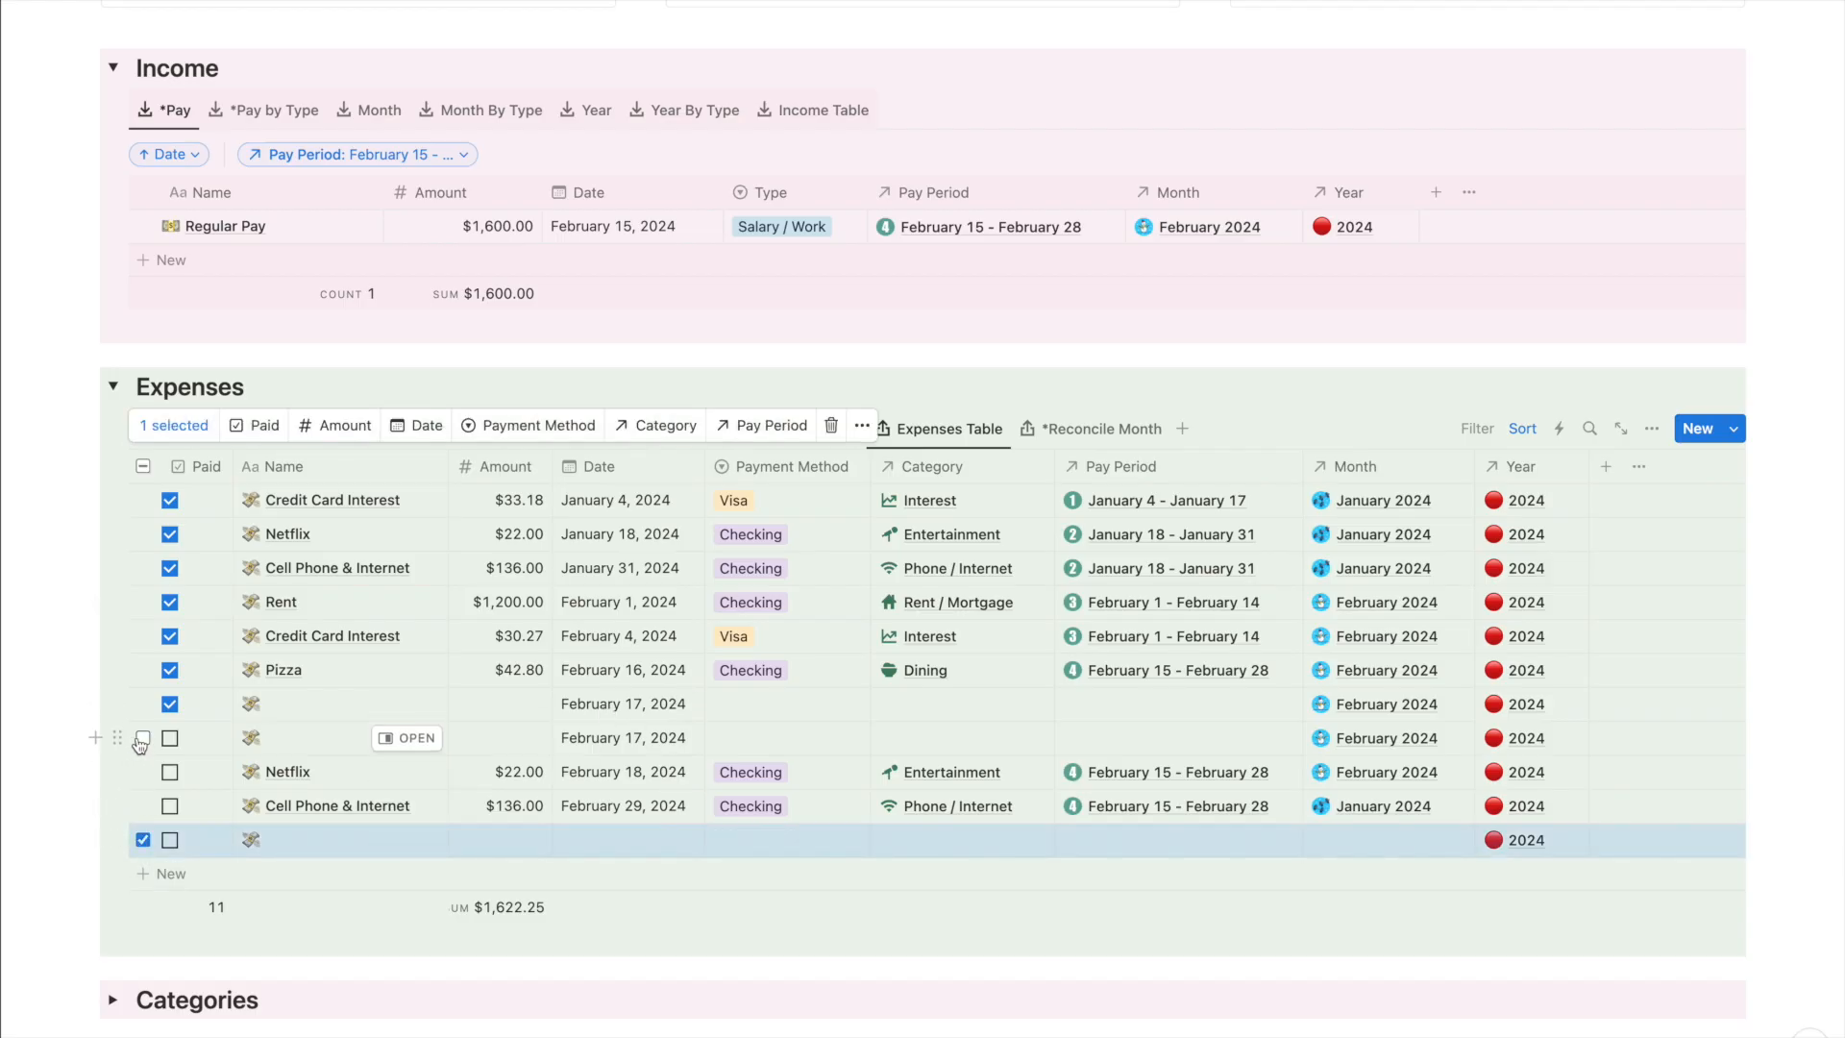
pyautogui.click(143, 704)
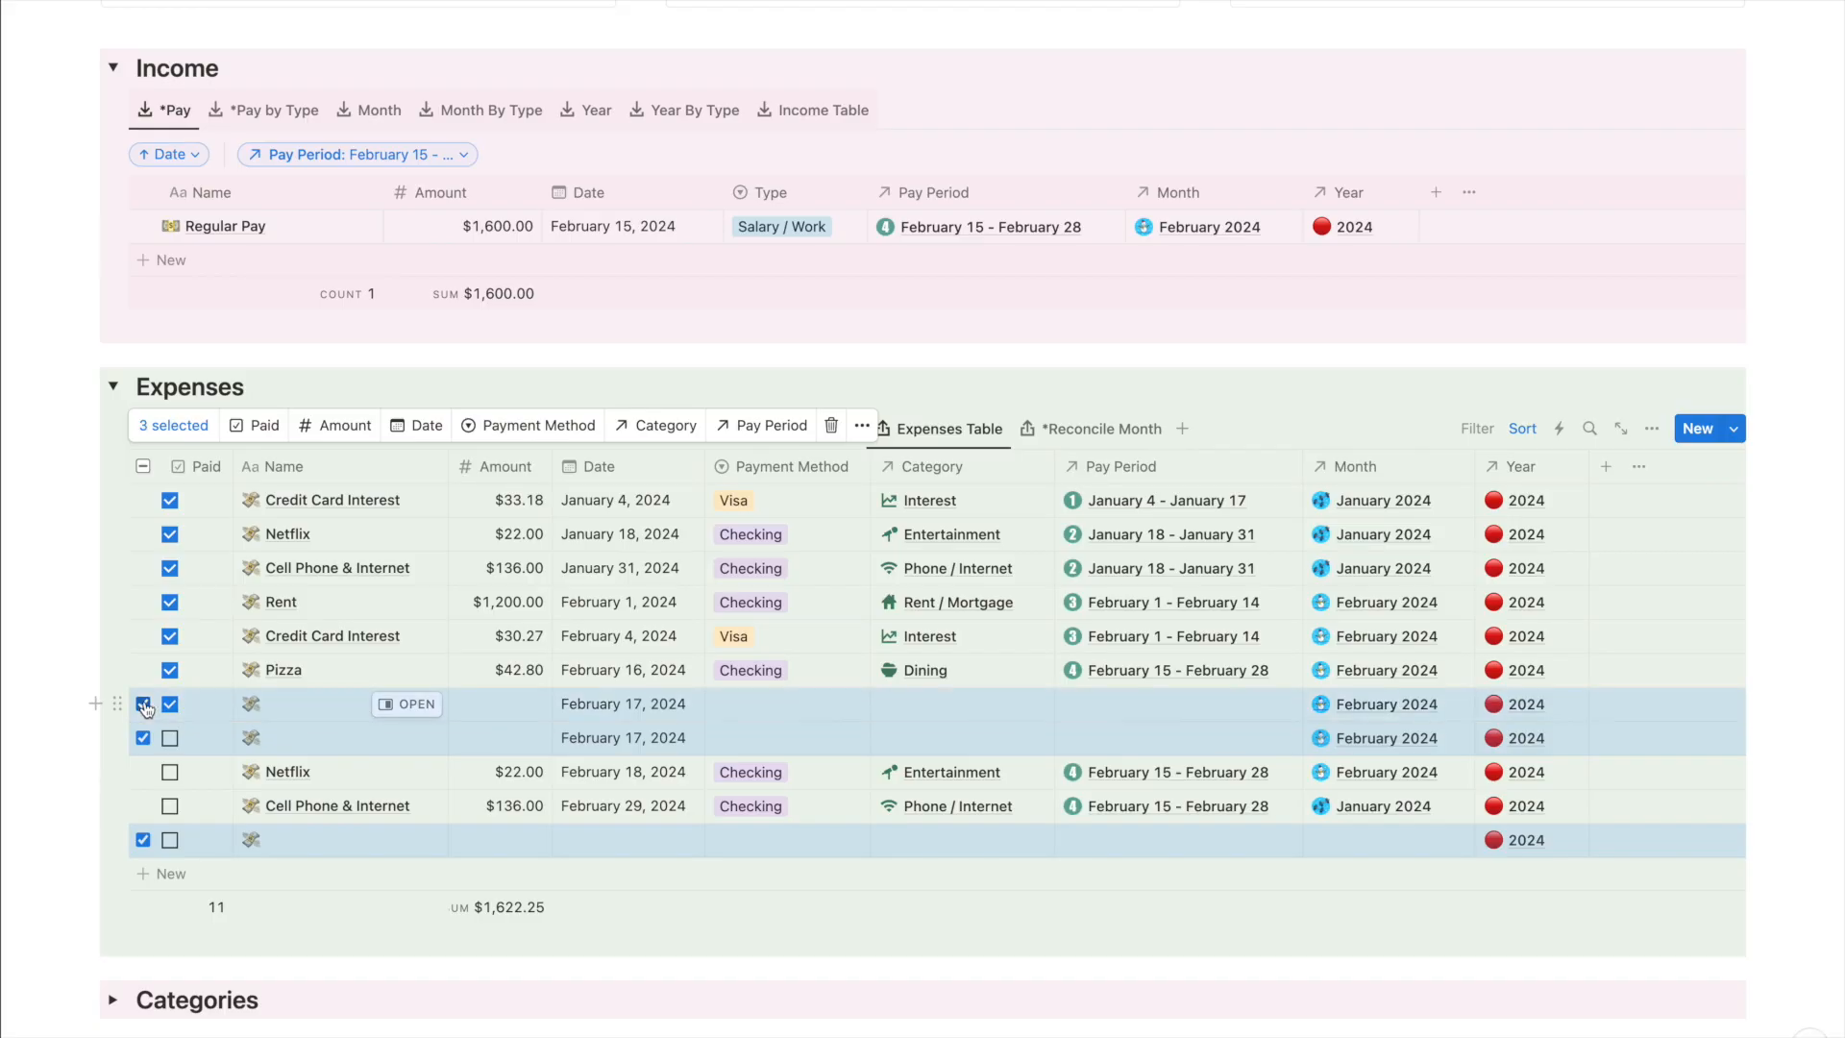
pyautogui.click(831, 425)
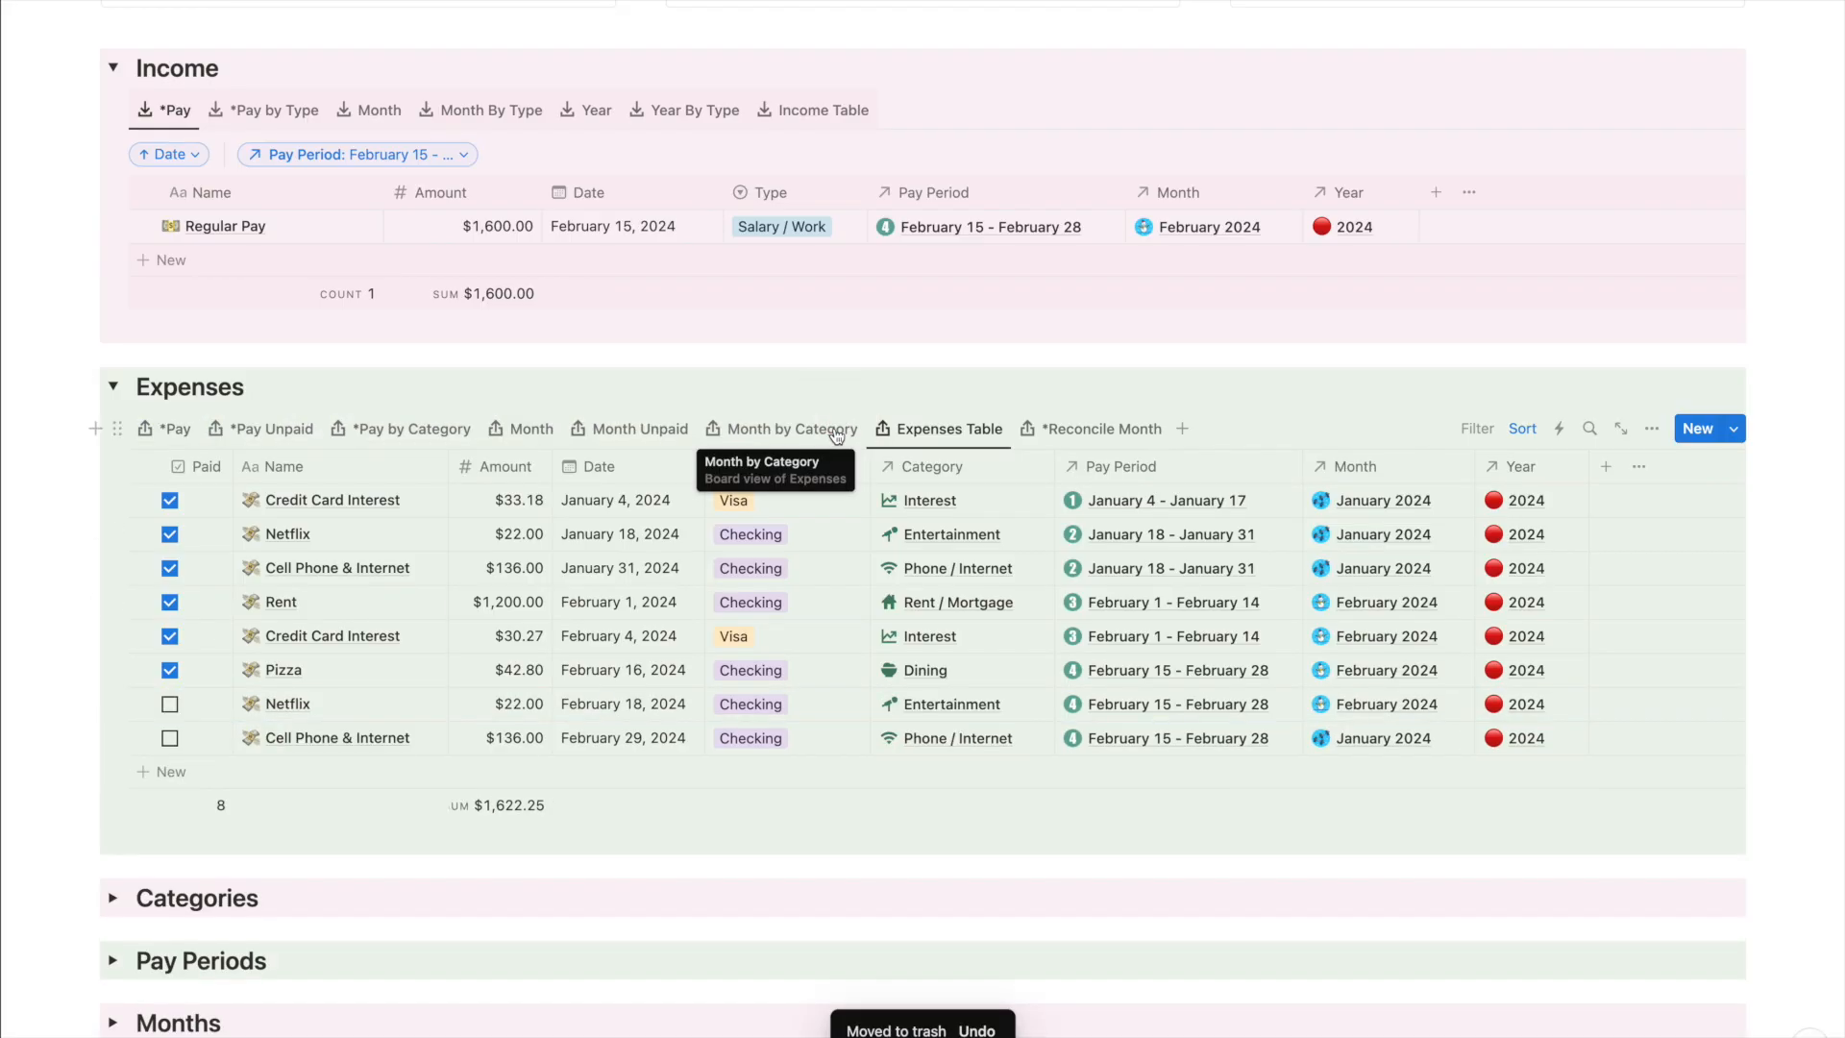
# Review the *Pay Unpaid and Month Unpaid views of the Expenses database and bring up the Upcoming Expenses calendar
pyautogui.click(275, 435)
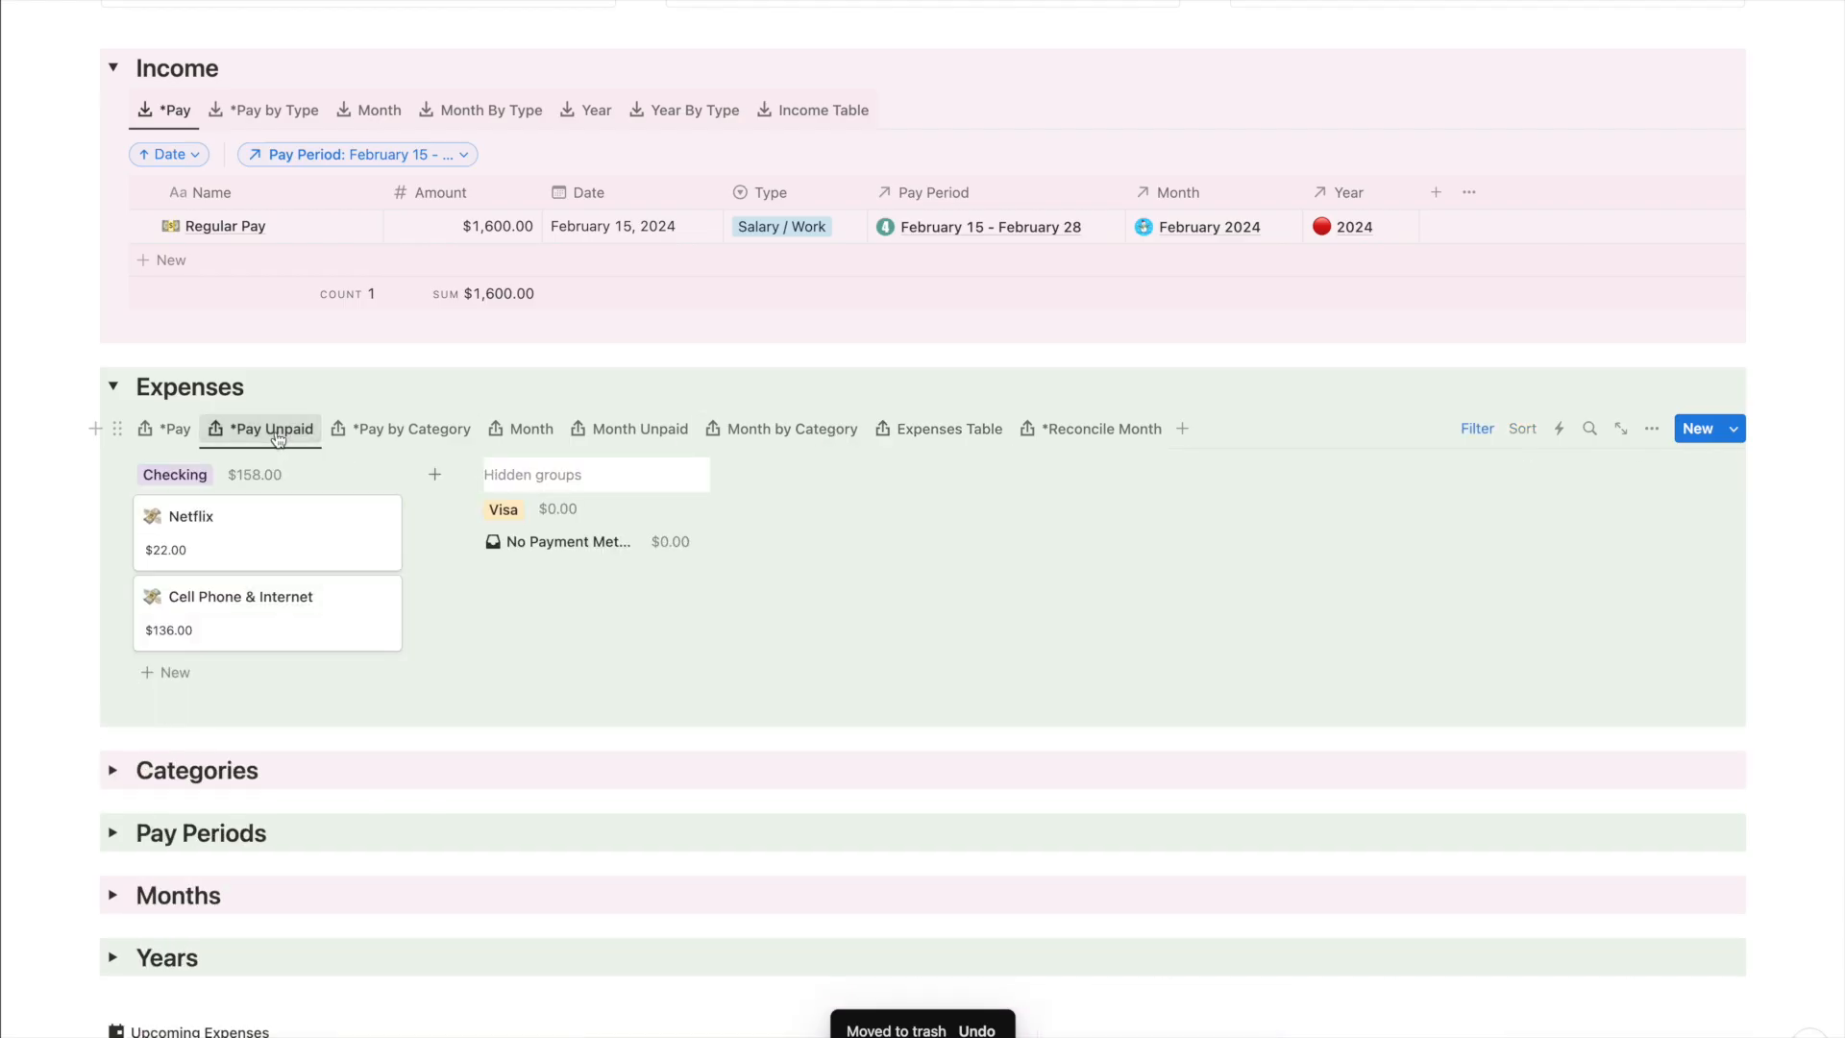
pyautogui.click(631, 435)
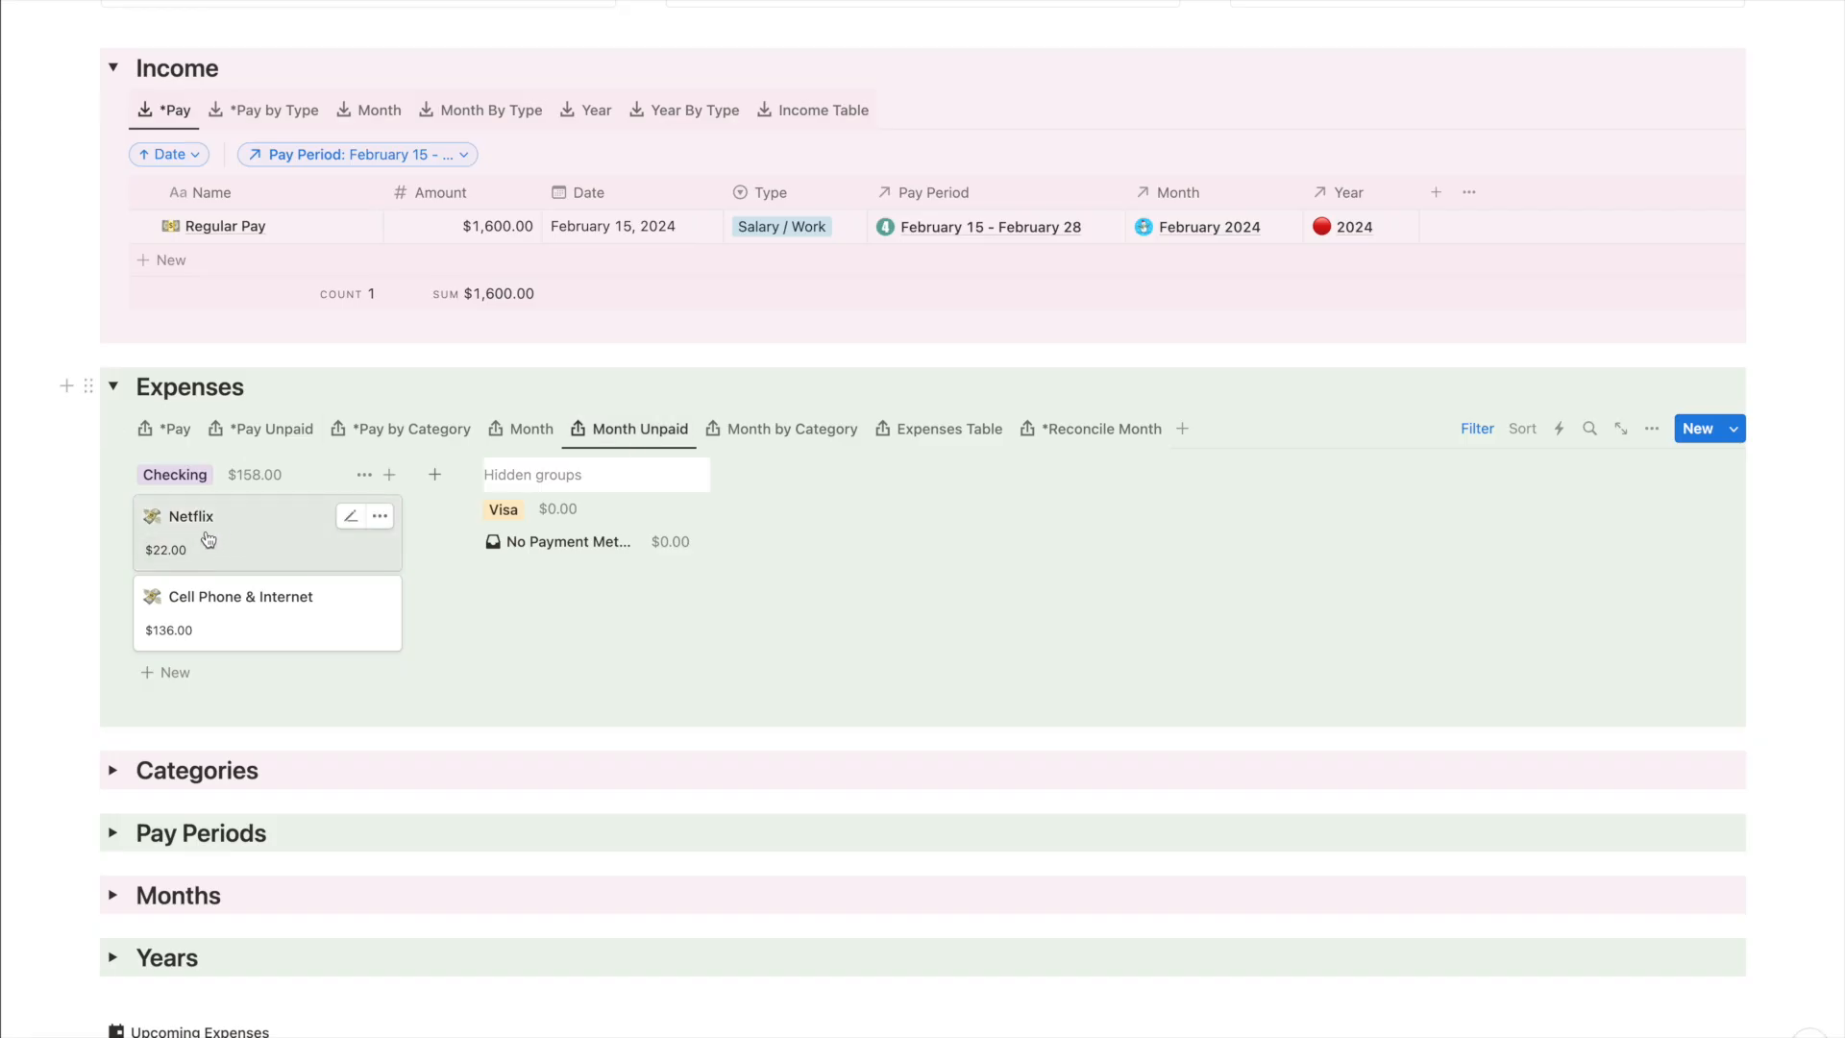
pyautogui.click(267, 434)
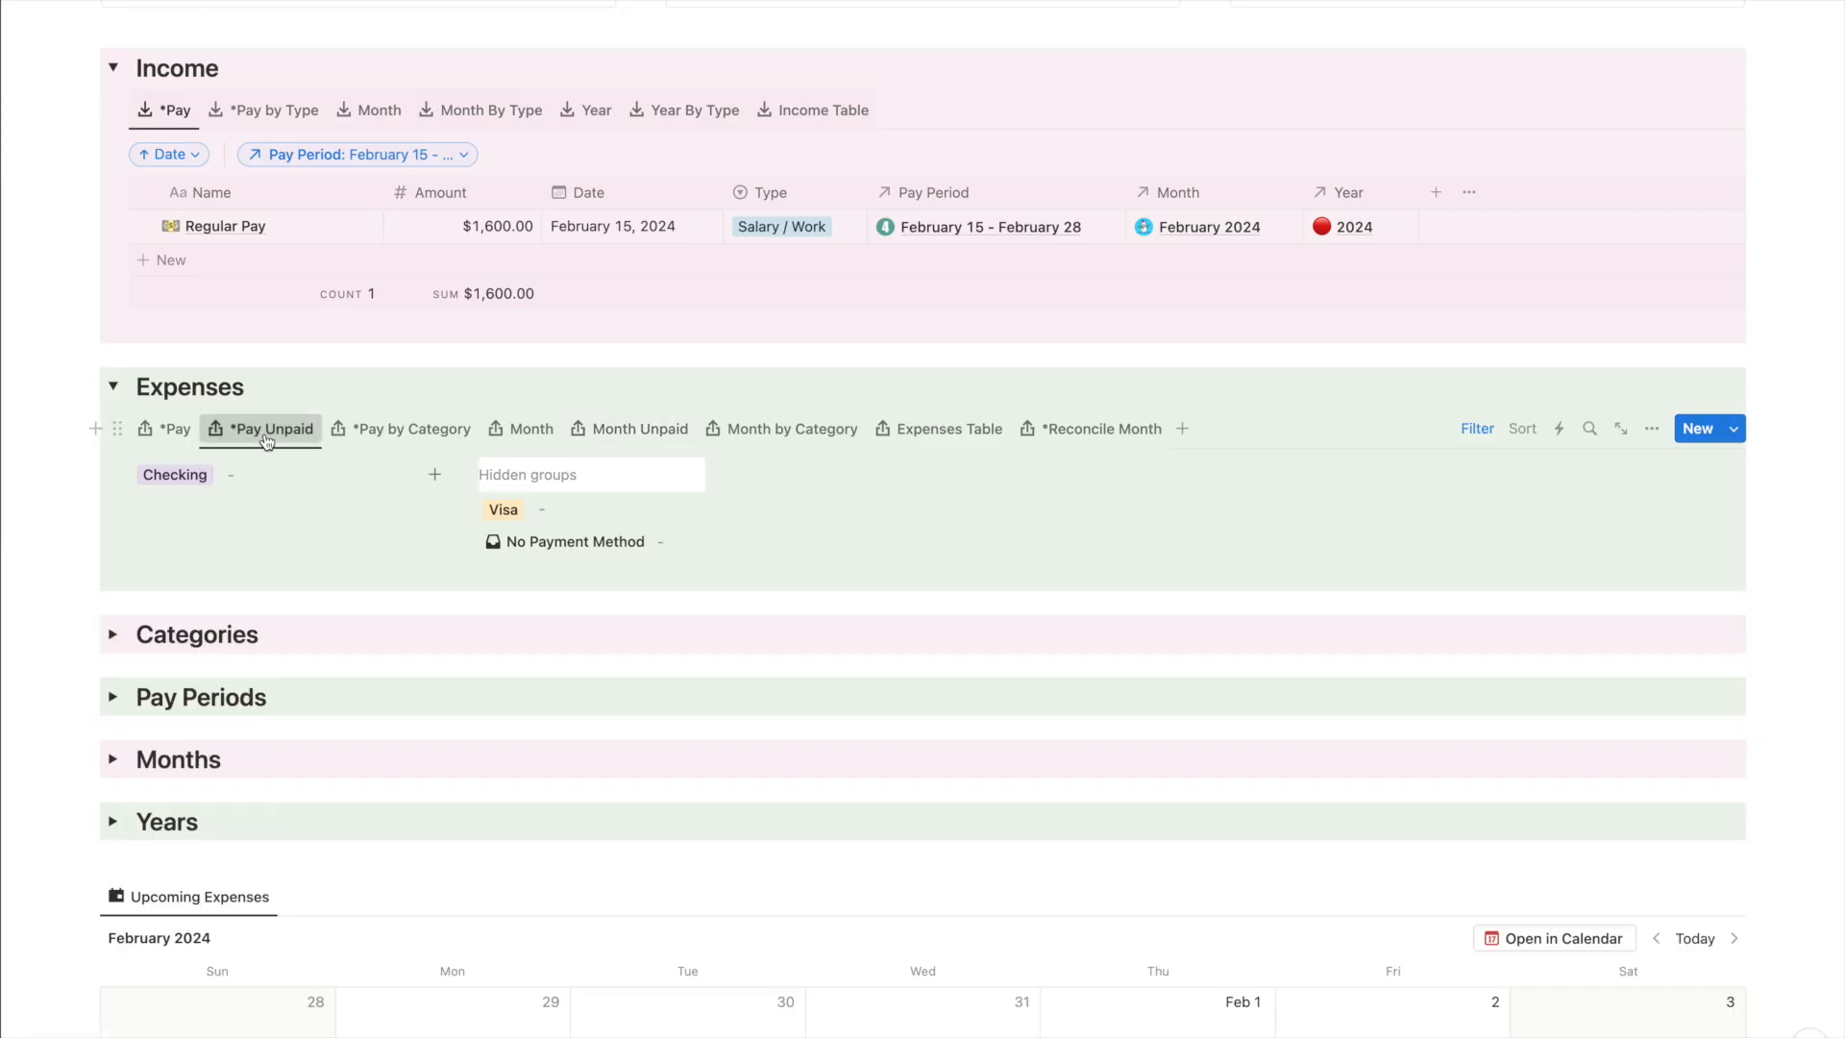
pyautogui.scroll(-10, 267, 441)
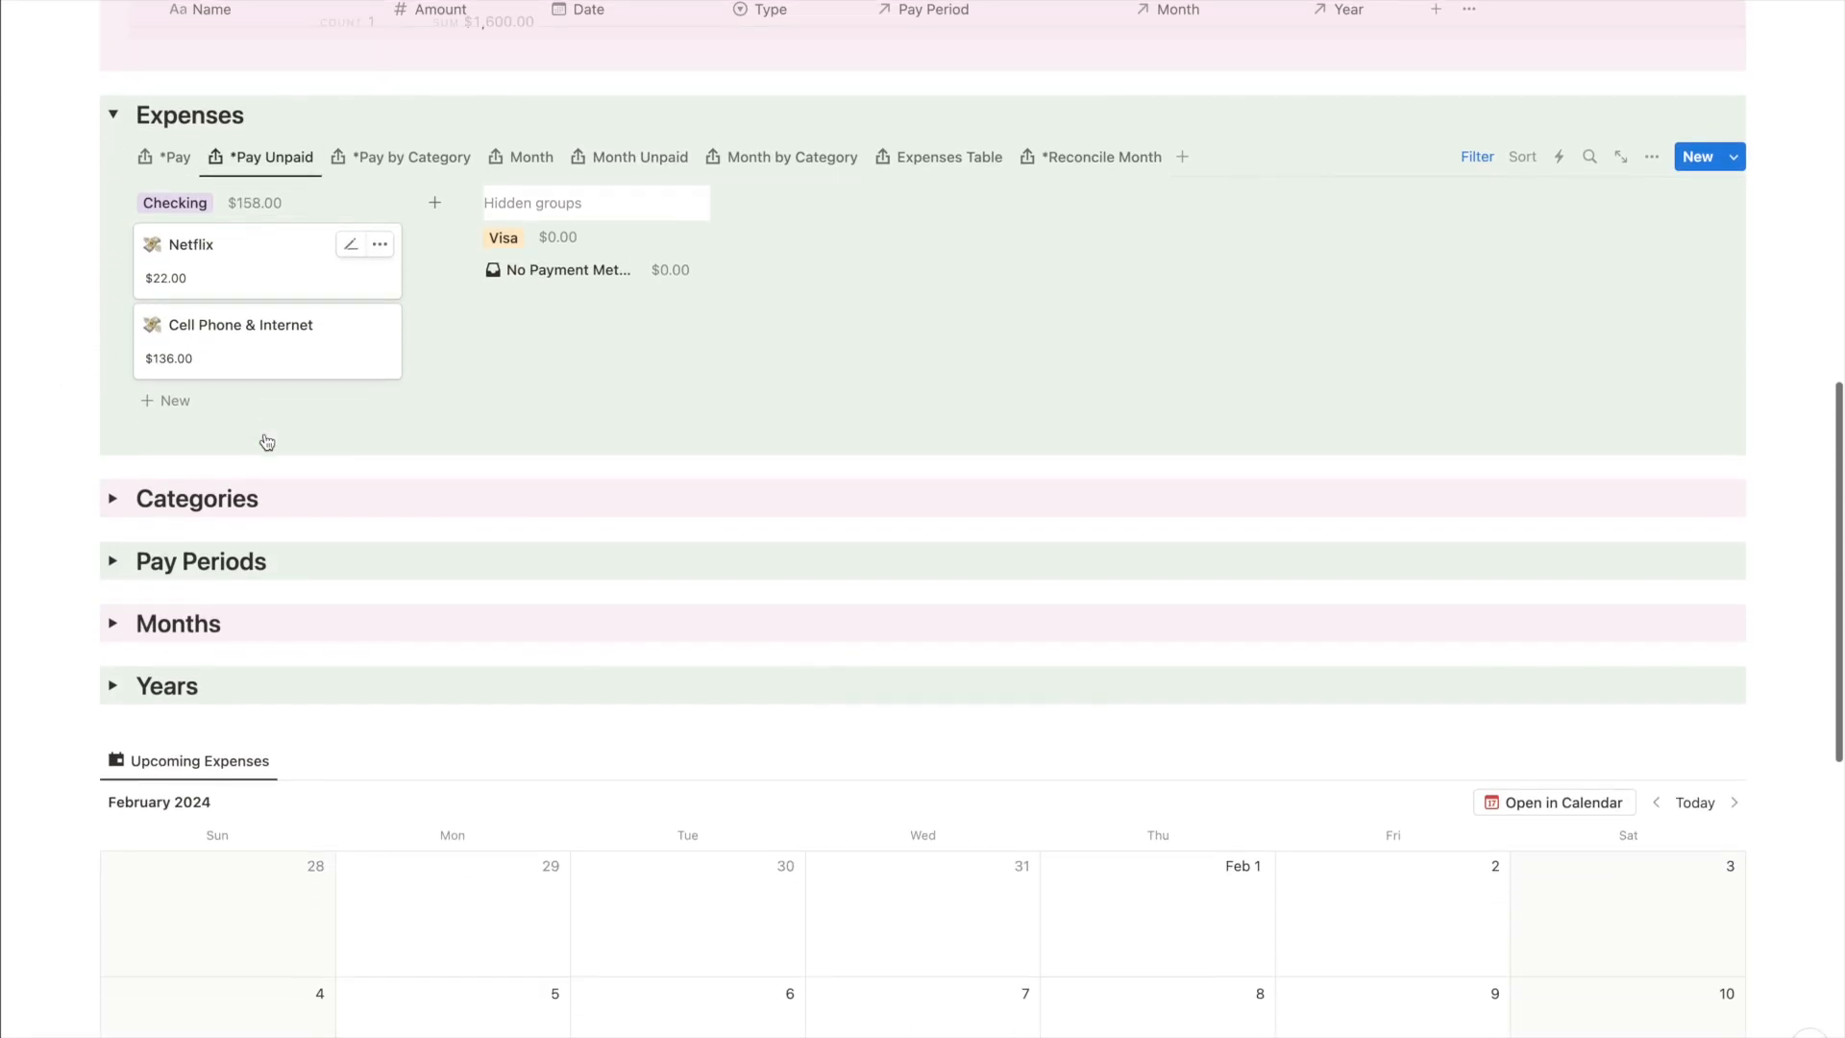